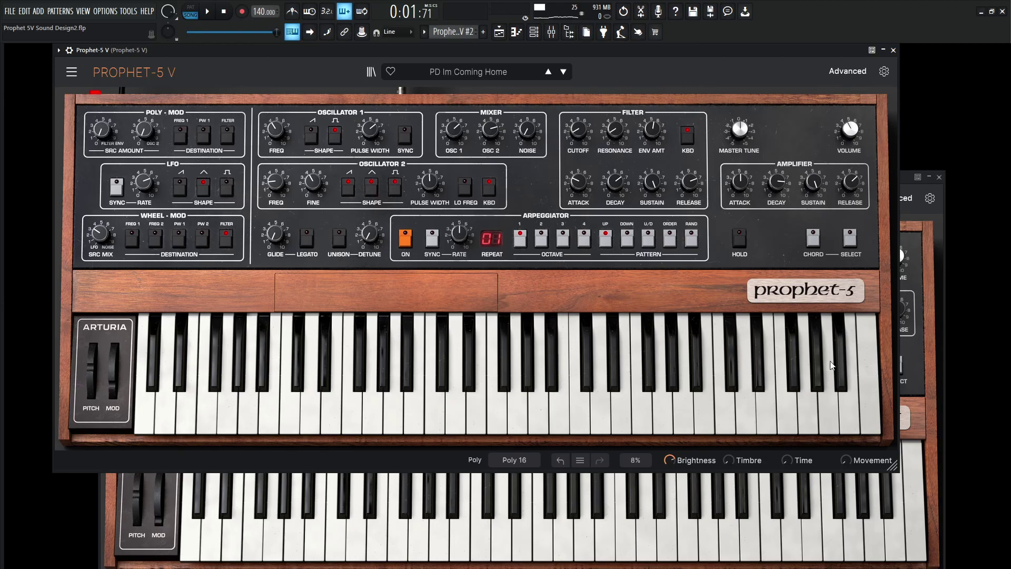
Reveal the Voice Dispersion controls on the PD Im Coming Home synth, and reset the second Prophet-5 V to the Default preset
click(393, 280)
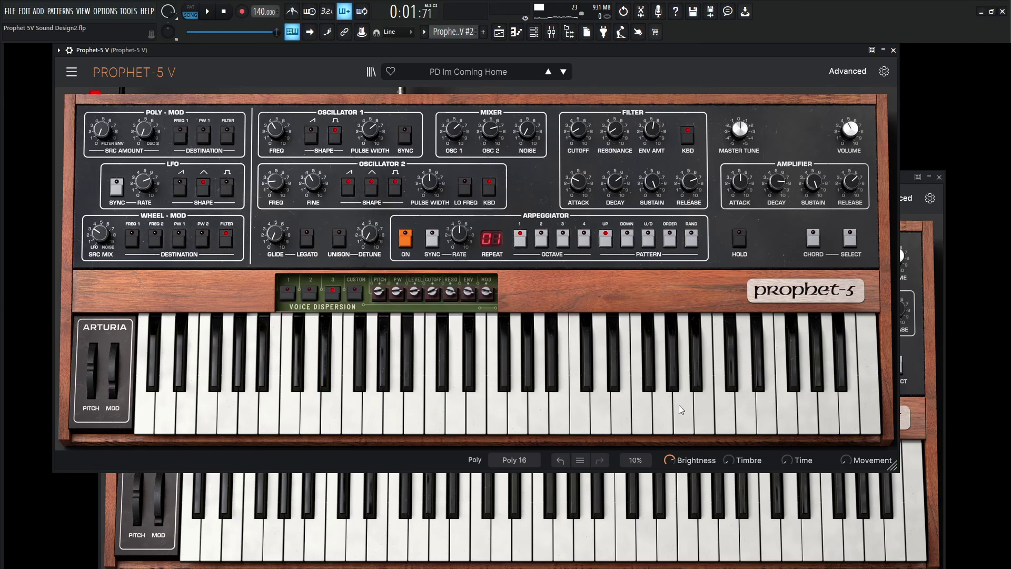
click(924, 432)
drag(624, 184, 641, 167)
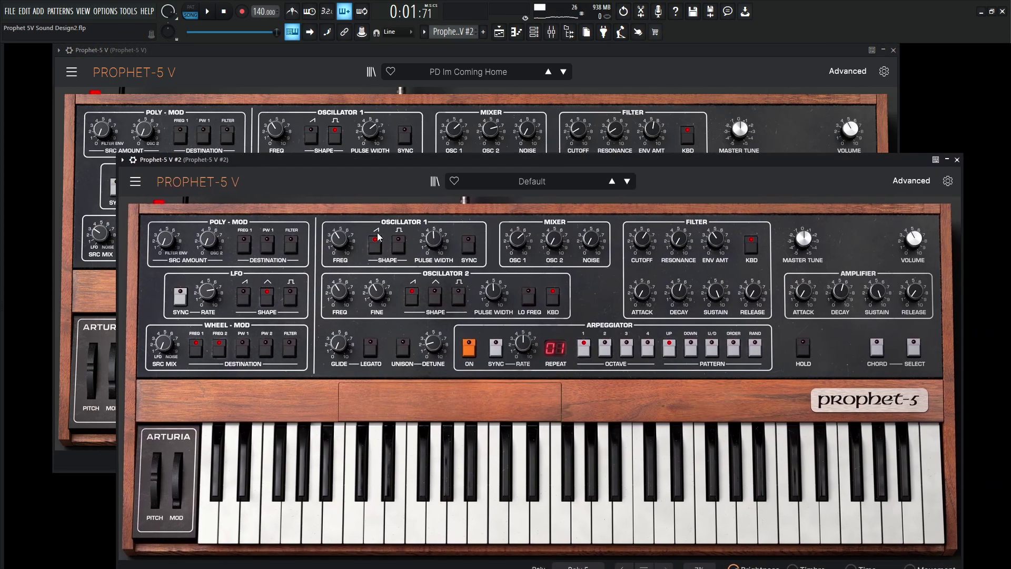
click(138, 182)
click(150, 198)
drag(370, 157, 315, 220)
Audition the PD Im Coming Home patch with its modulation wheel raised, and return the wheel to its minimum
click(574, 54)
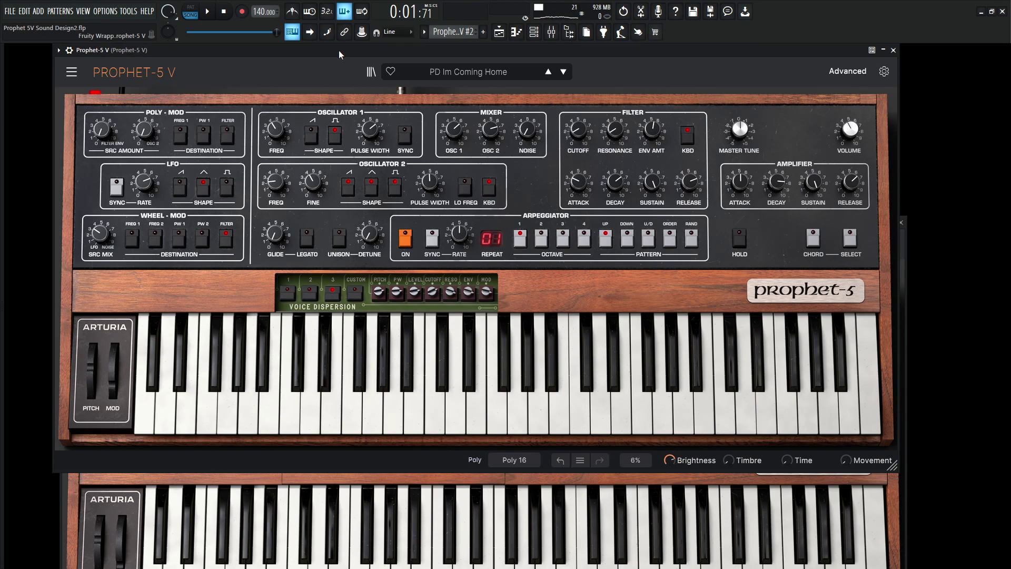
drag(113, 390, 112, 352)
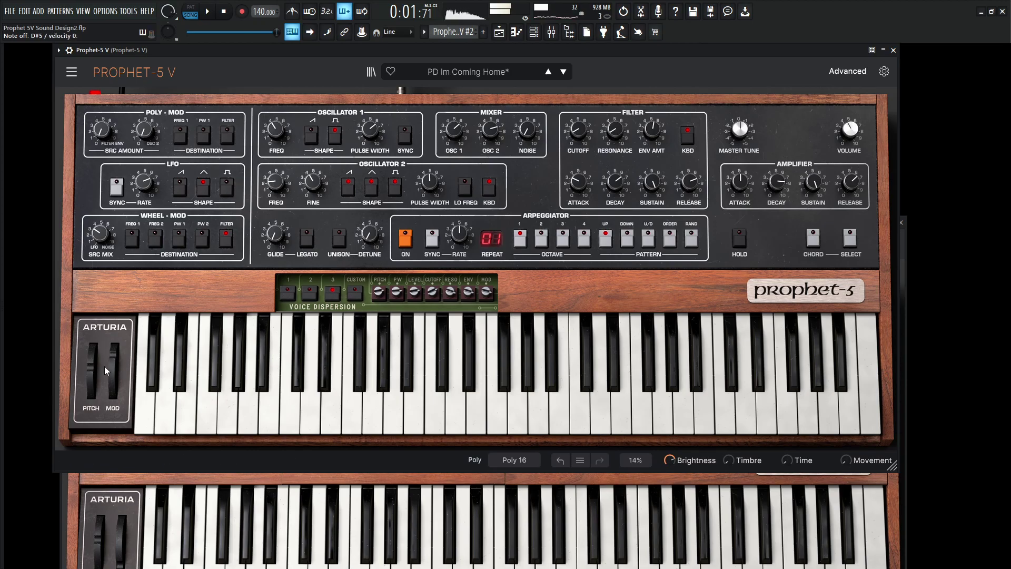
drag(112, 369, 112, 417)
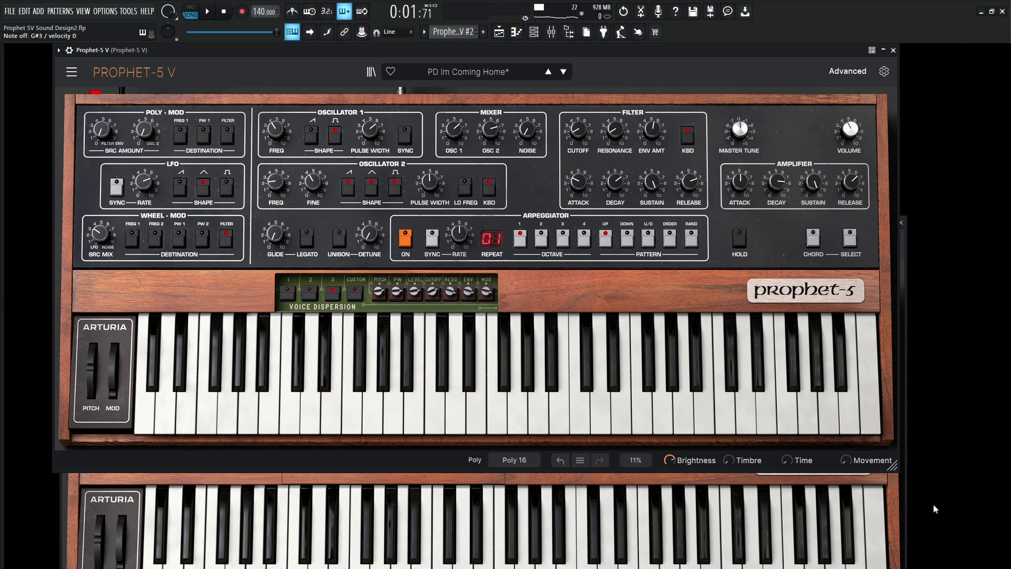
Start again from the Default preset in Prophet-5 V #2 and place its window below the reference synth's oscillator controls
click(903, 507)
drag(703, 221, 742, 199)
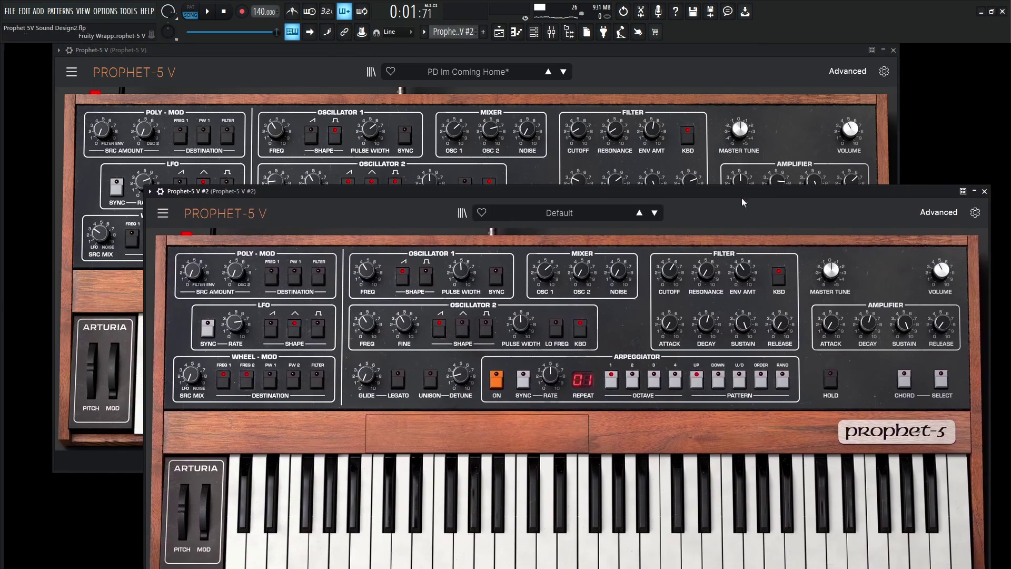
click(163, 213)
click(173, 230)
drag(388, 191, 292, 250)
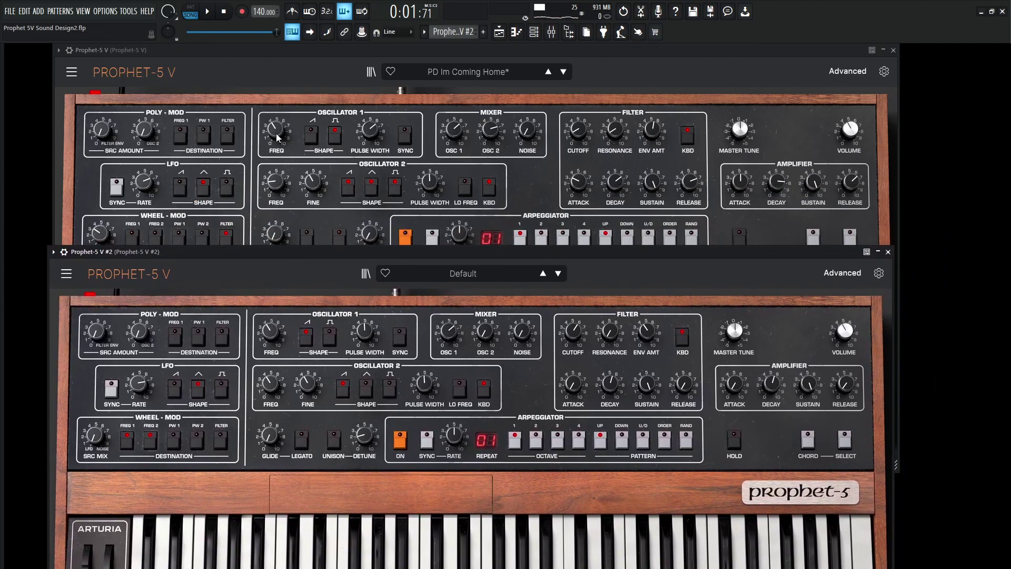
Check the reference patch's oscillator 1 frequency, and switch oscillator 1 of Prophet-5 V #2 from sawtooth to pulse shape
click(276, 134)
mouse_move(278, 136)
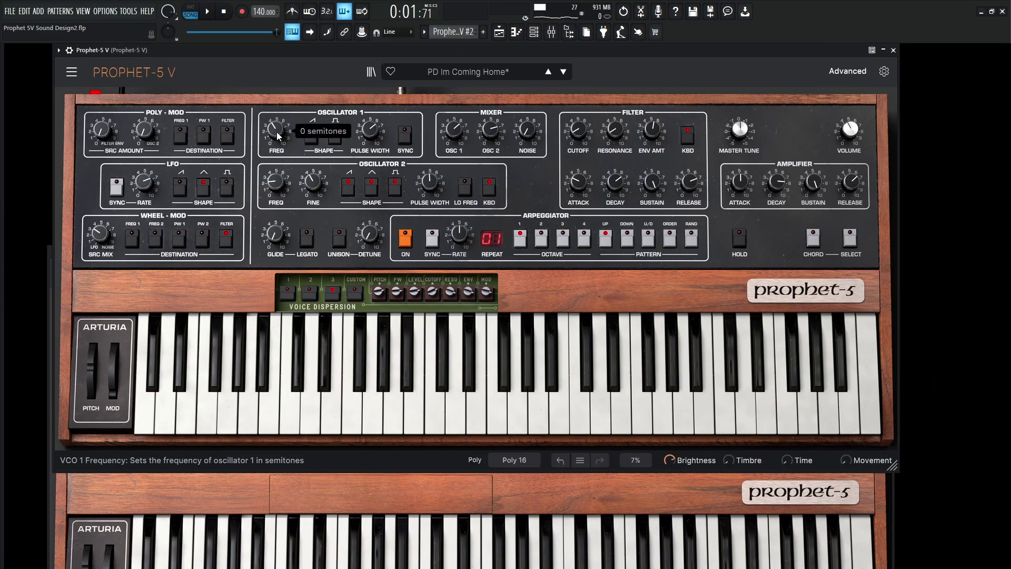
click(880, 505)
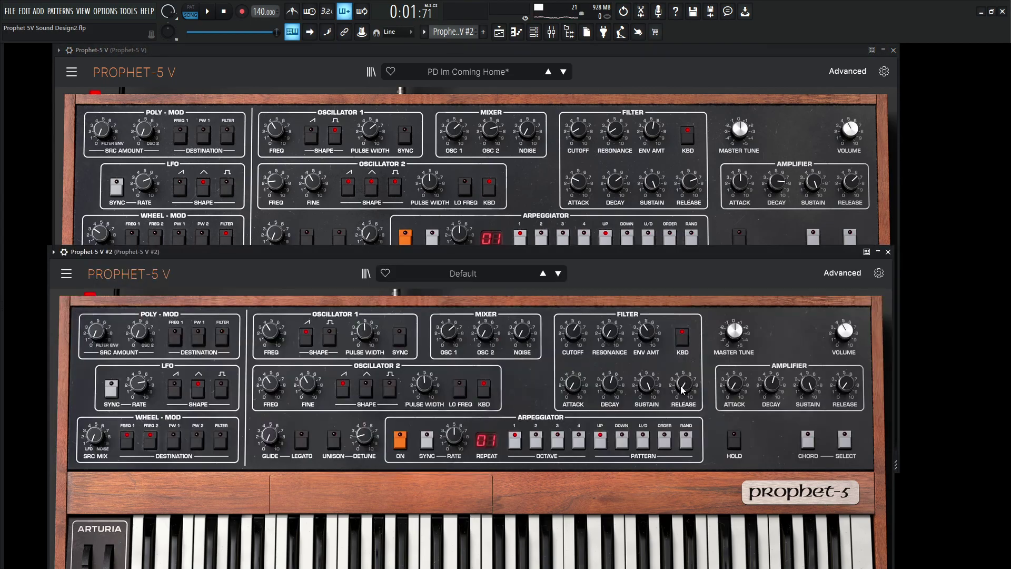
click(308, 342)
click(330, 340)
Set the oscillator 1 pulse width of Prophet-5 V #2 to 67.0 %, matching the PD Im Coming Home patch
click(351, 52)
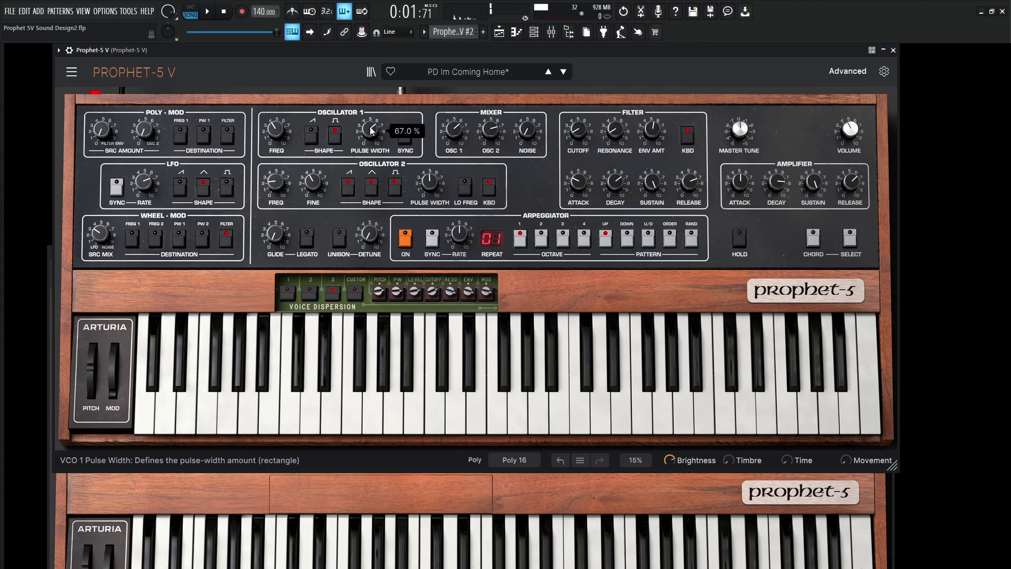
click(633, 482)
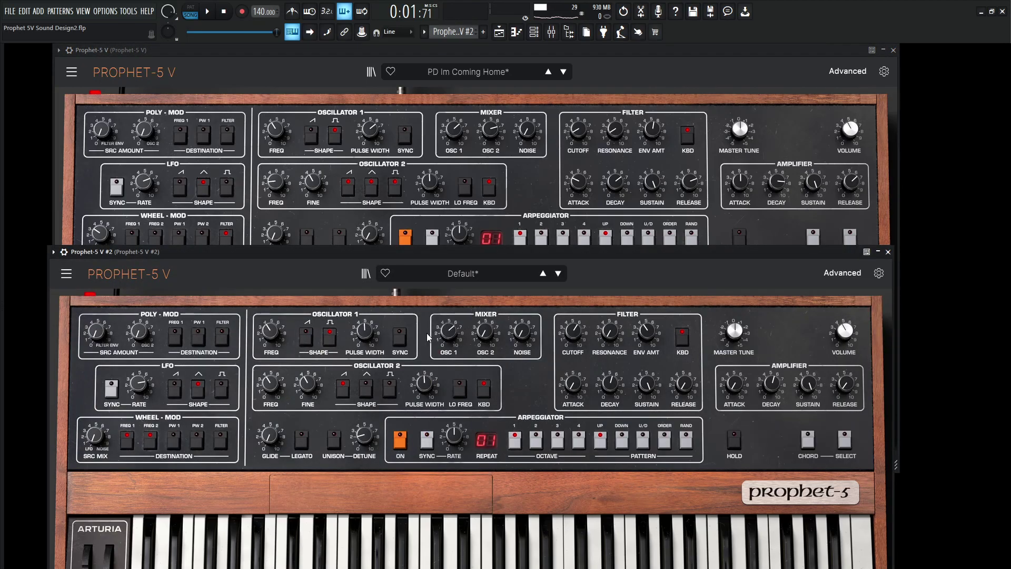
drag(364, 332, 364, 314)
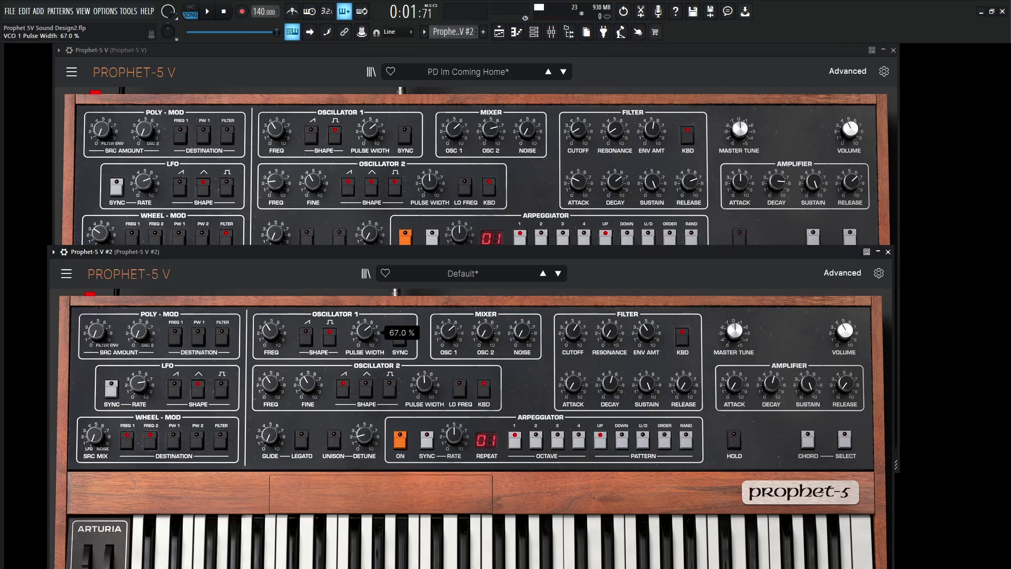
Compare the oscillator 1 mixer level with the reference patch, and raise oscillator 2's level in Prophet-5 V #2 to match it
click(454, 134)
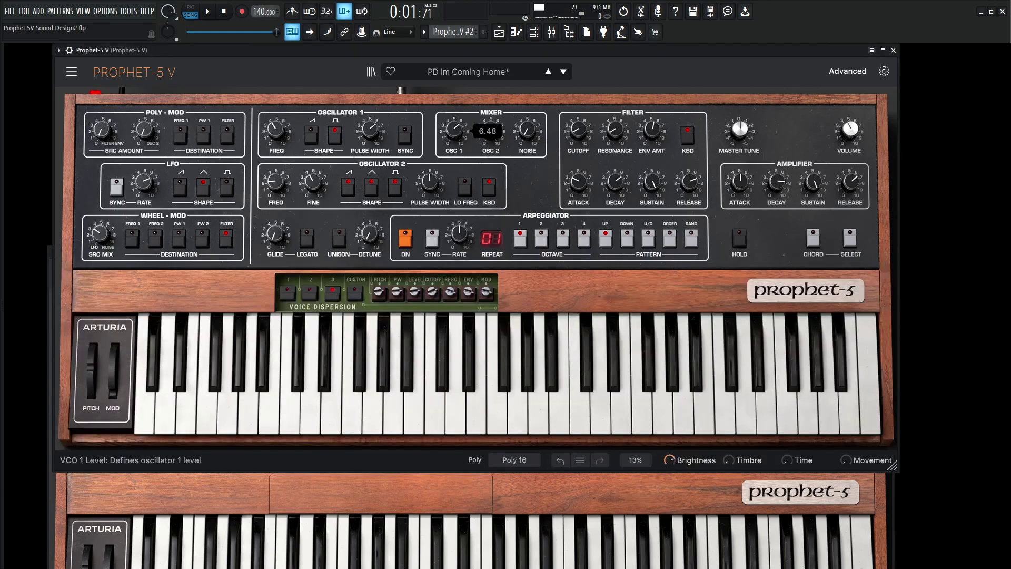
click(869, 508)
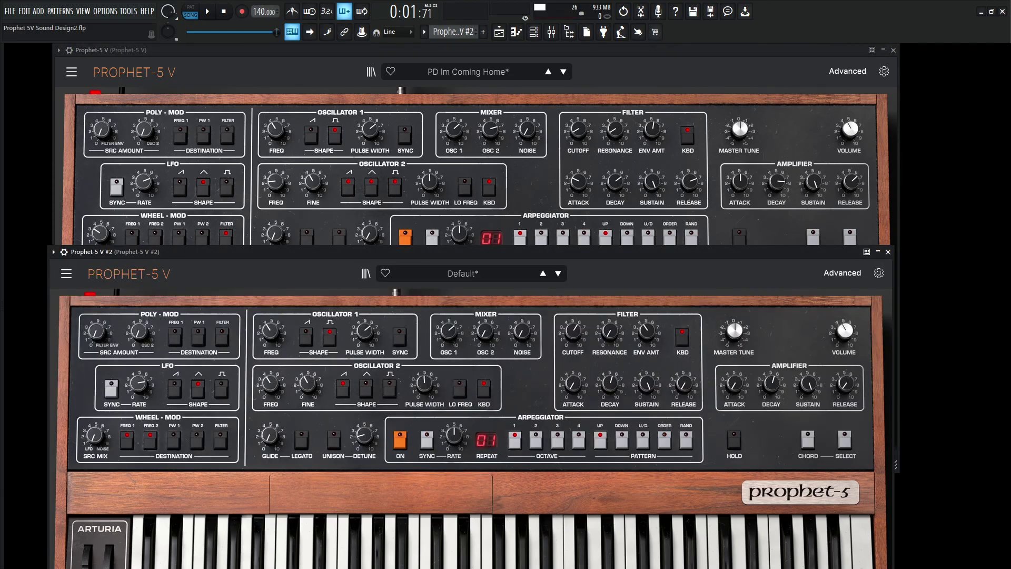
mouse_move(448, 333)
click(492, 129)
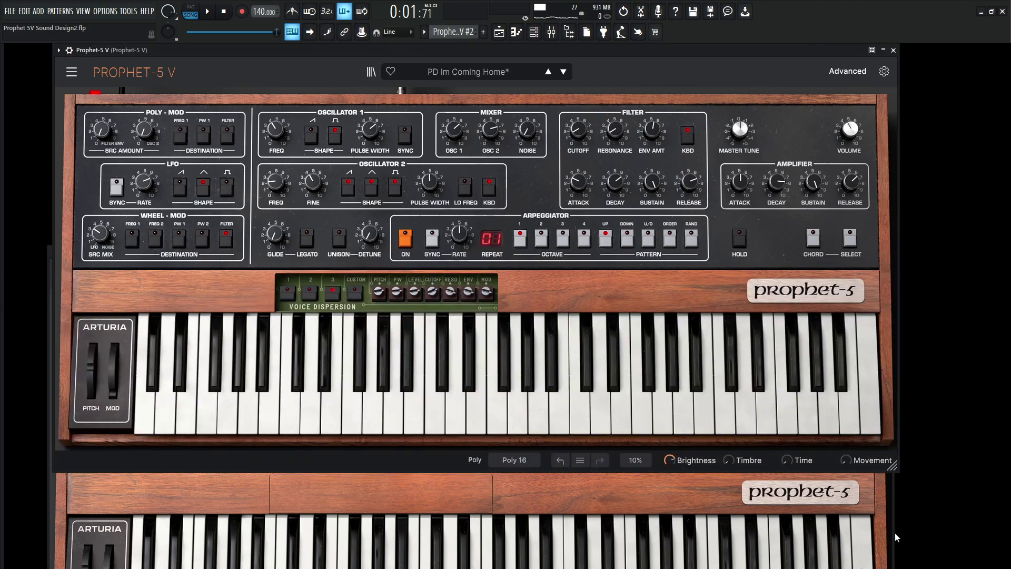
click(865, 507)
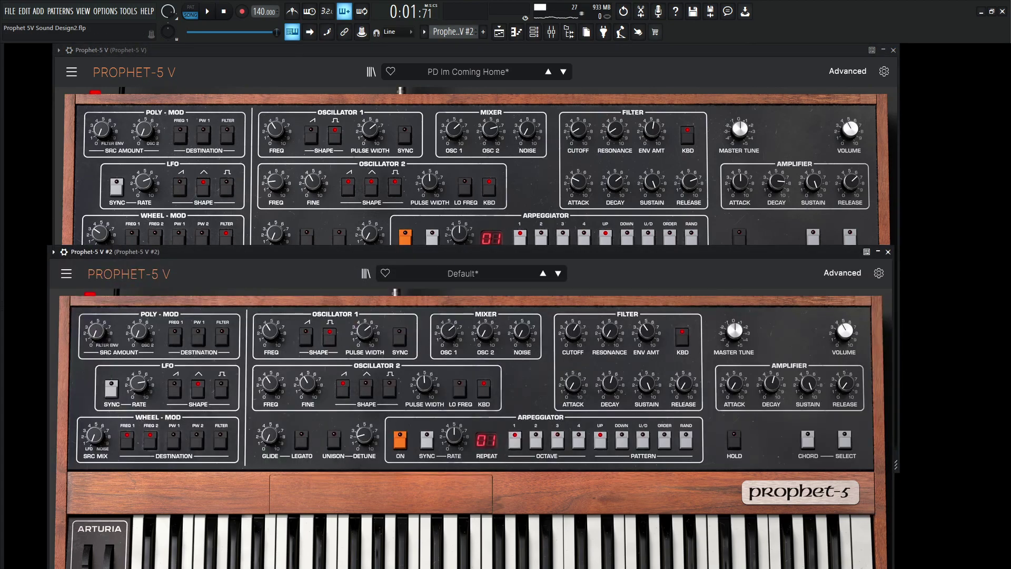
drag(485, 332, 485, 311)
Lower the oscillator 2 frequency of Prophet-5 V #2 and enable its triangle and pulse shapes alongside the sawtooth
mouse_move(271, 387)
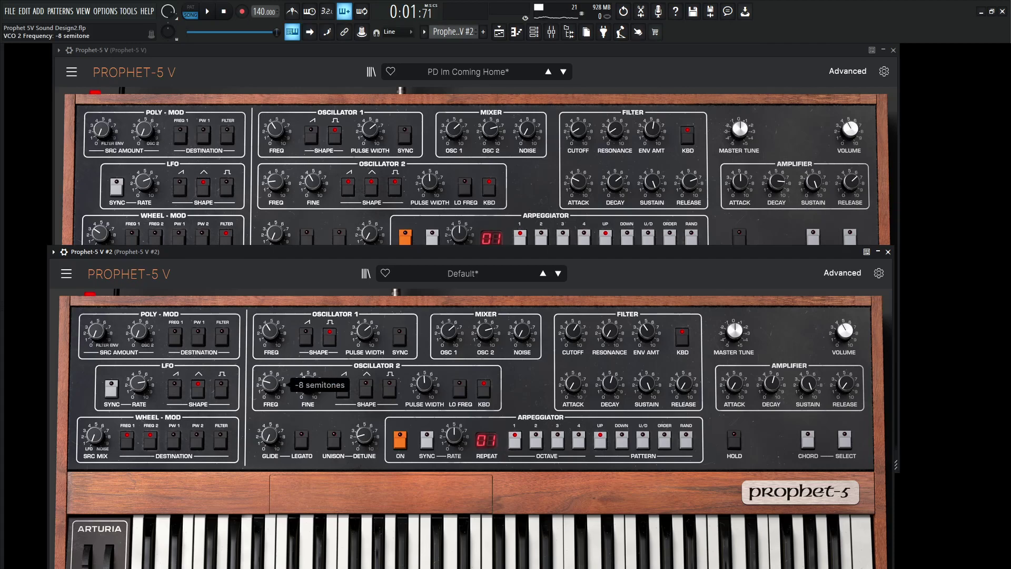
drag(271, 385, 271, 394)
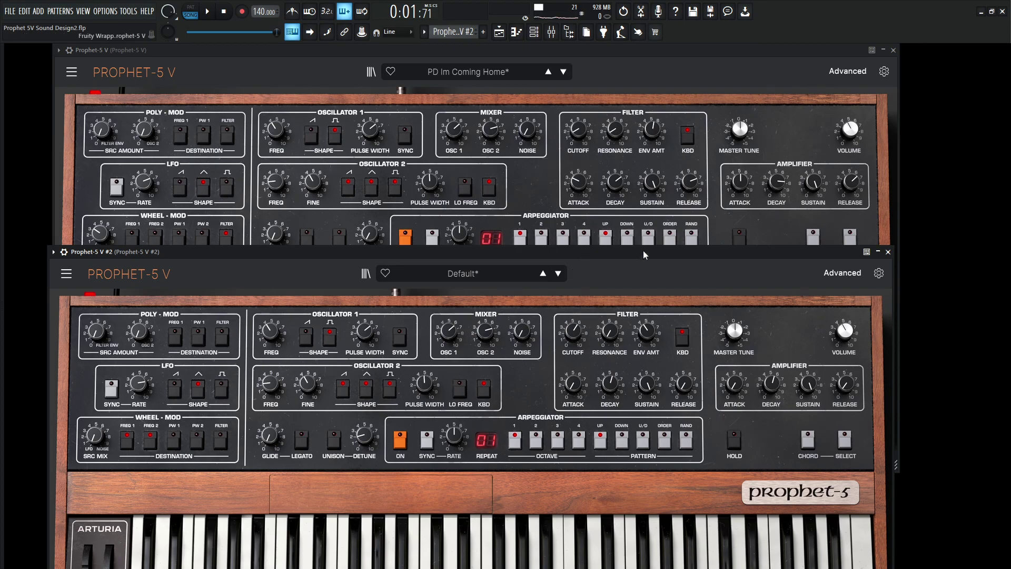
Lower the filter cutoff of Prophet-5 V #2 to match the PD Im Coming Home patch
drag(643, 250, 645, 288)
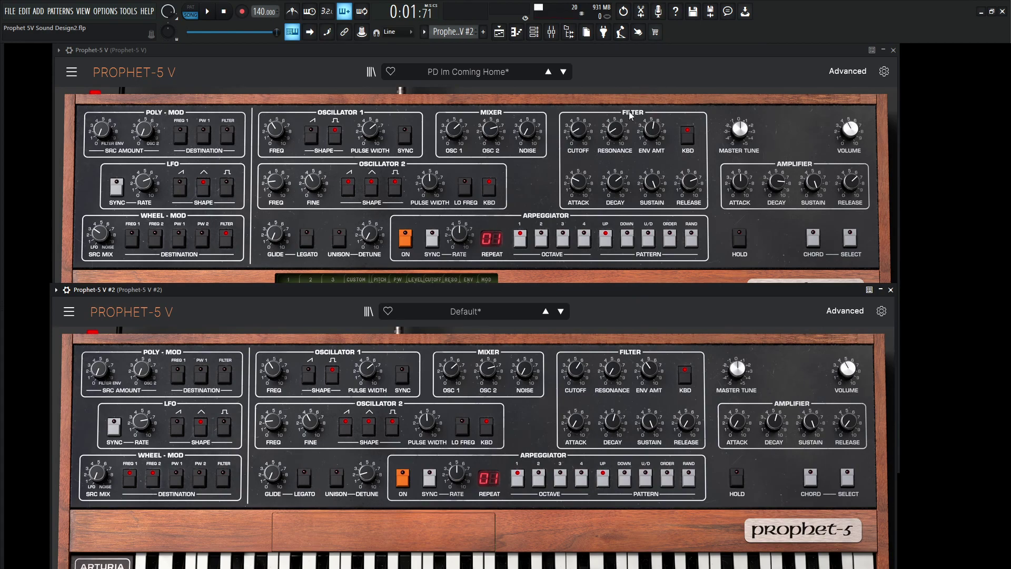
click(584, 132)
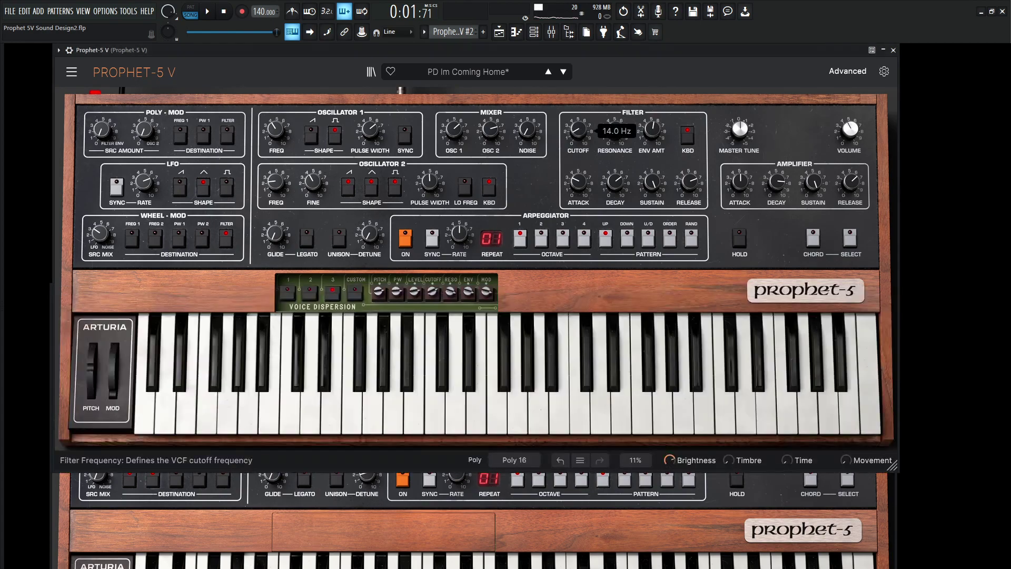
click(845, 475)
drag(579, 373, 579, 390)
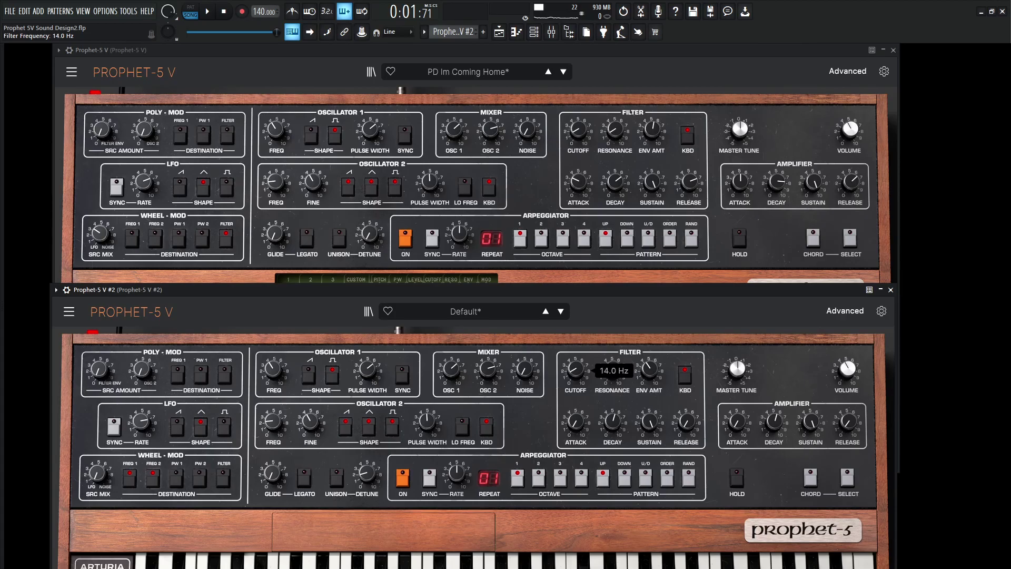
Raise the filter resonance of Prophet-5 V #2 to about 0.080, following the reference patch
click(615, 131)
click(883, 489)
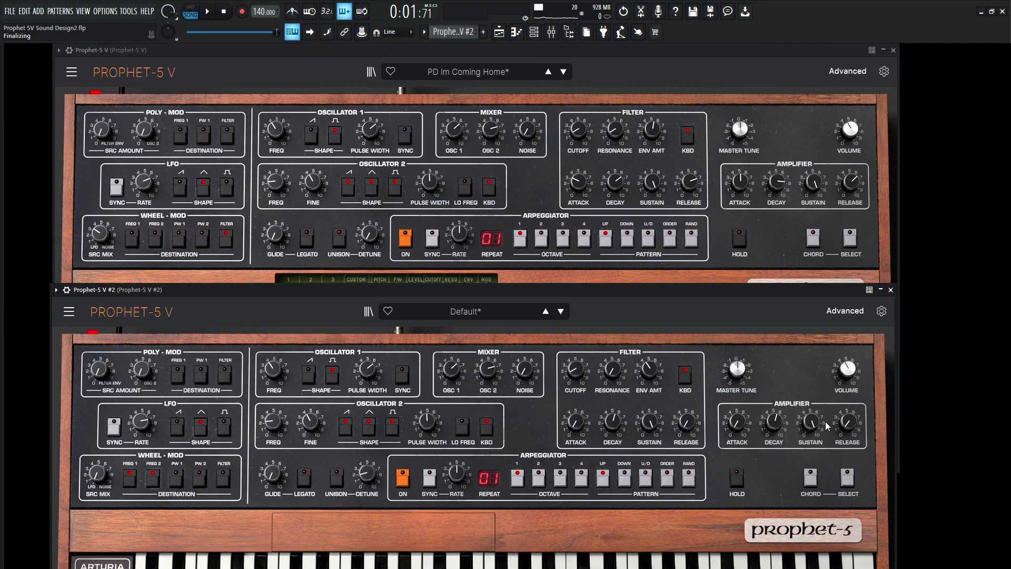
mouse_move(618, 371)
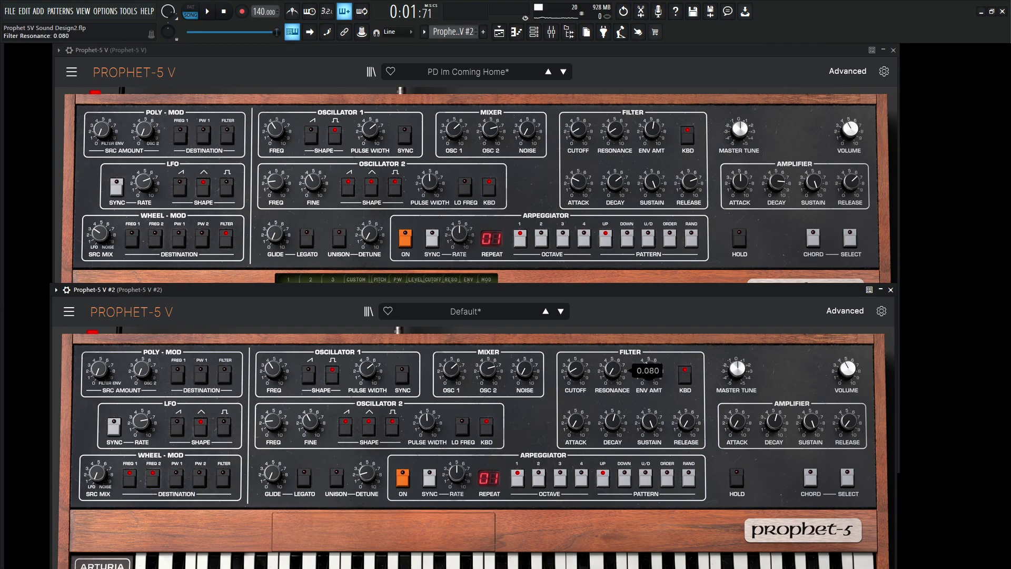
drag(613, 369, 612, 365)
Set the filter envelope amount of Prophet-5 V #2 to about 5.32, as in the reference patch
click(652, 129)
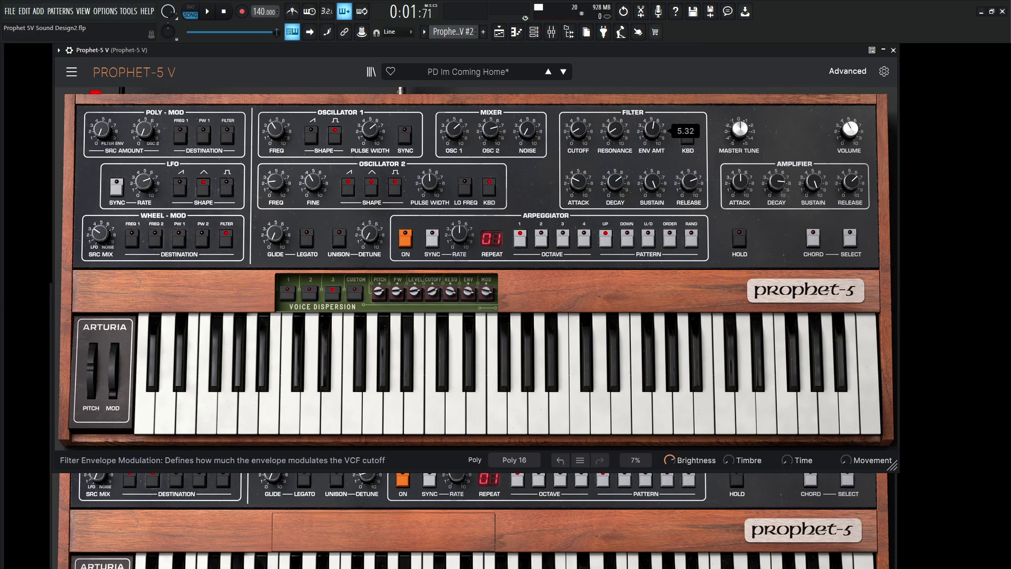
click(877, 478)
mouse_move(650, 369)
mouse_down()
mouse_move(650, 359)
mouse_move(650, 374)
mouse_up()
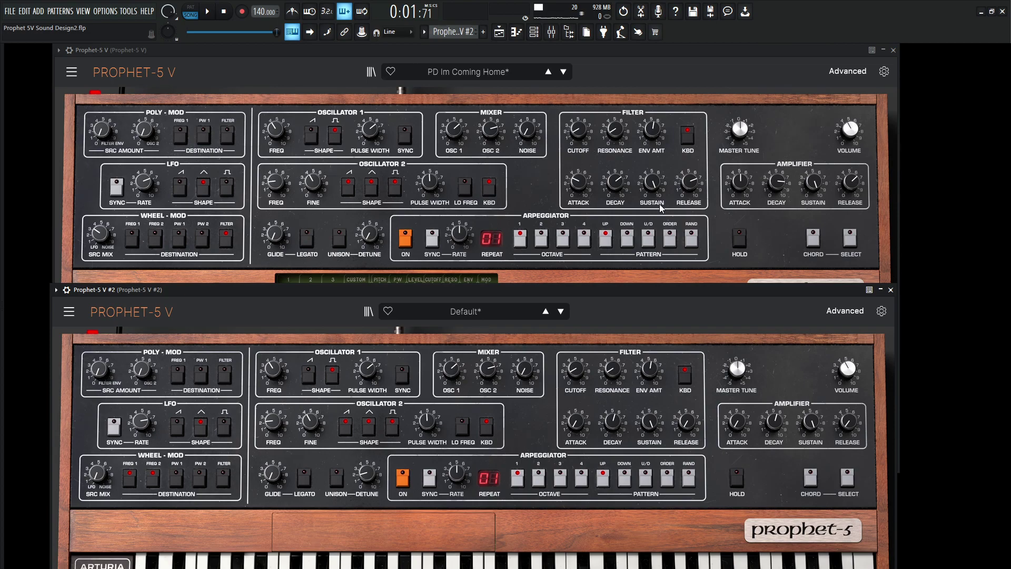
Set the filter attack of Prophet-5 V #2 to 38 ms
click(582, 185)
click(877, 513)
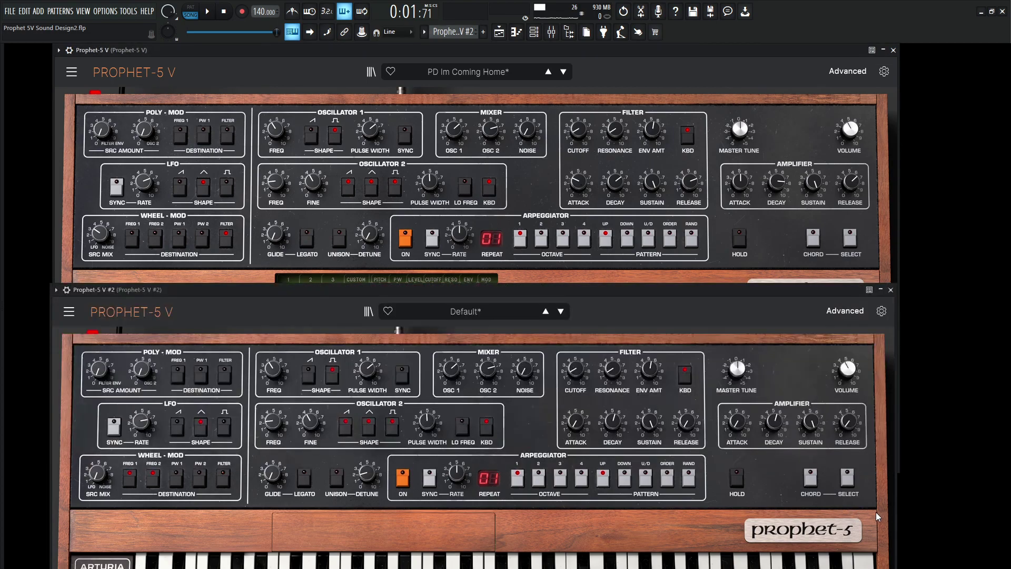
drag(573, 421, 574, 390)
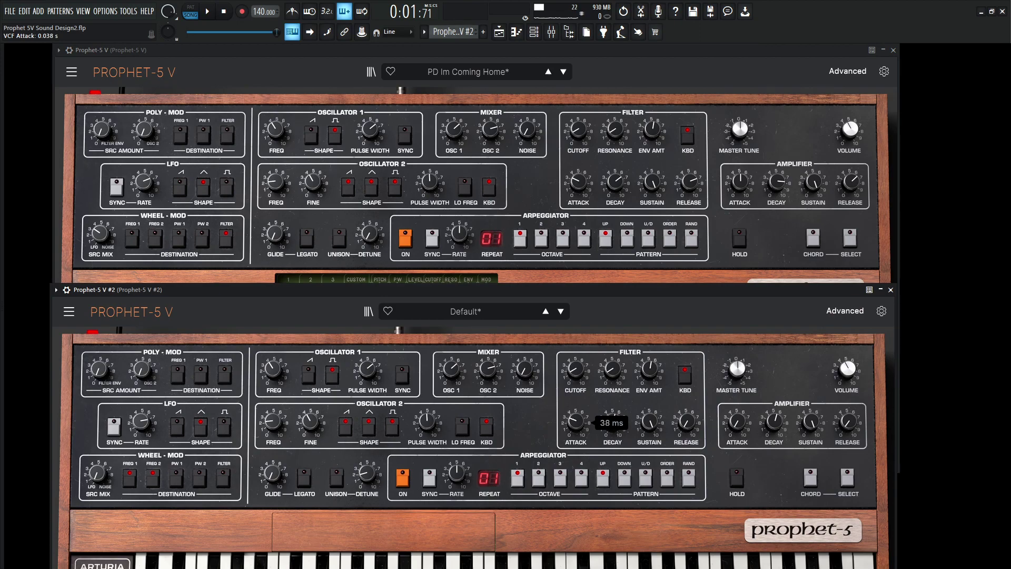
Increase the filter decay of Prophet-5 V #2 to match the PD Im Coming Home patch
click(615, 185)
click(878, 502)
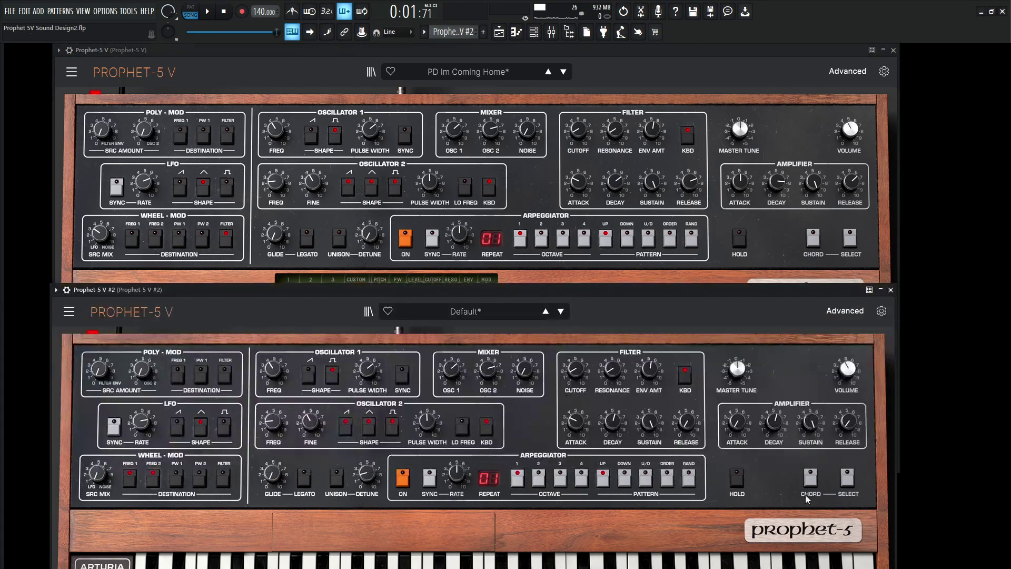
click(612, 421)
drag(612, 422, 613, 412)
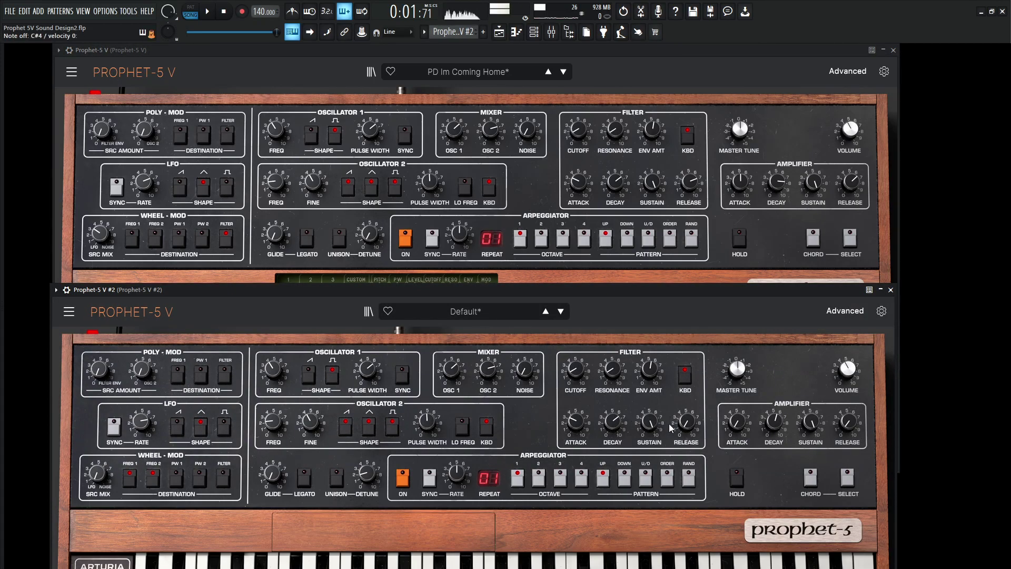
Set the filter release of Prophet-5 V #2 to 2.200 s, following the reference patch
click(689, 183)
click(884, 532)
drag(687, 420, 687, 408)
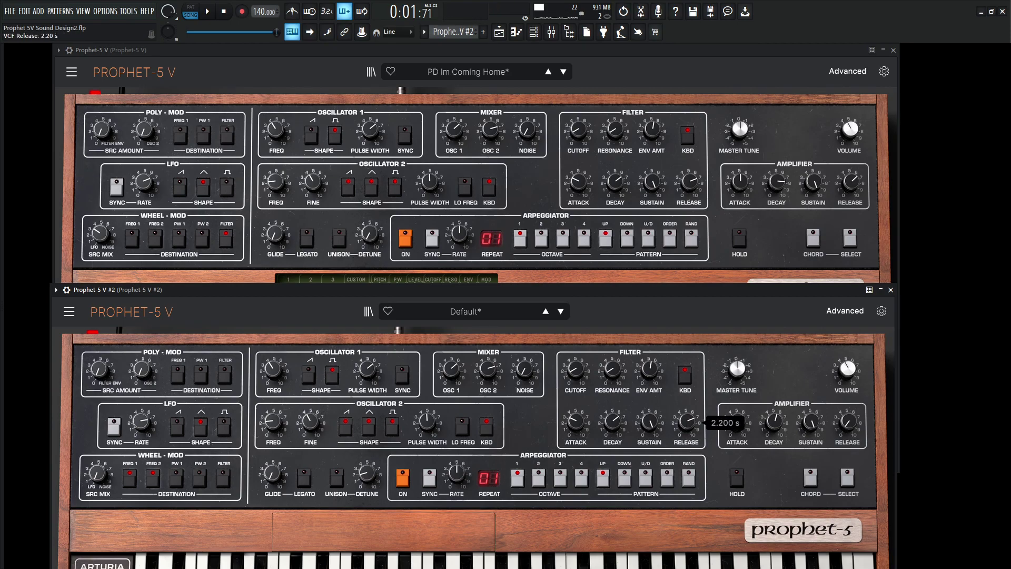
Increase the amplifier attack of Prophet-5 V #2 to match the PD Im Coming Home patch
mouse_move(742, 193)
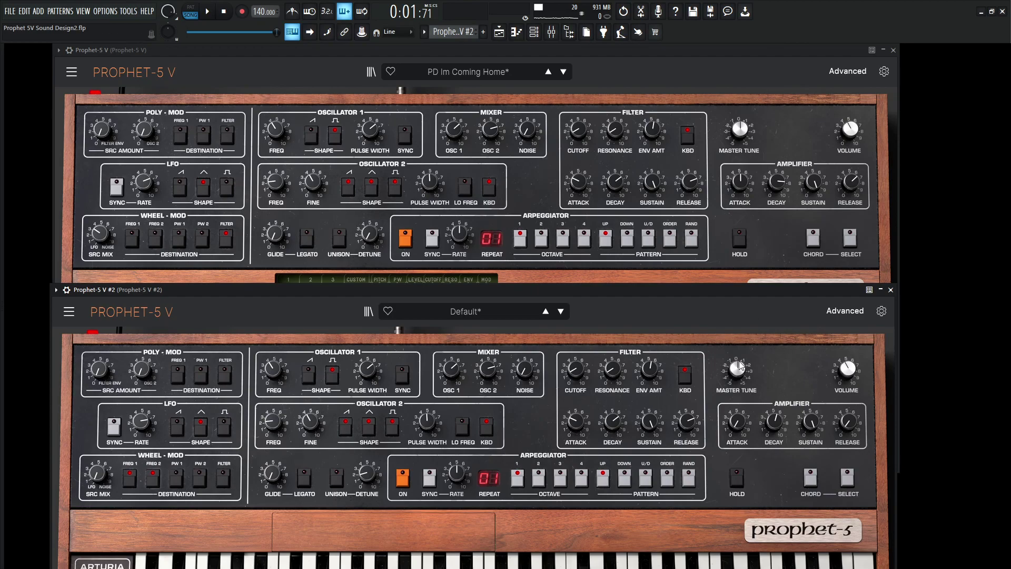
click(746, 190)
click(852, 519)
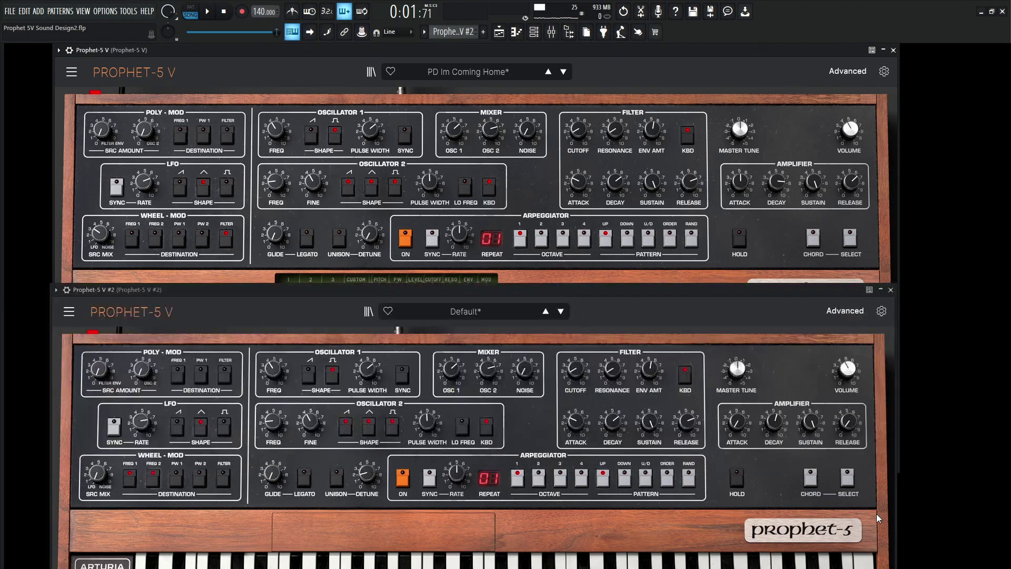
drag(737, 418, 738, 414)
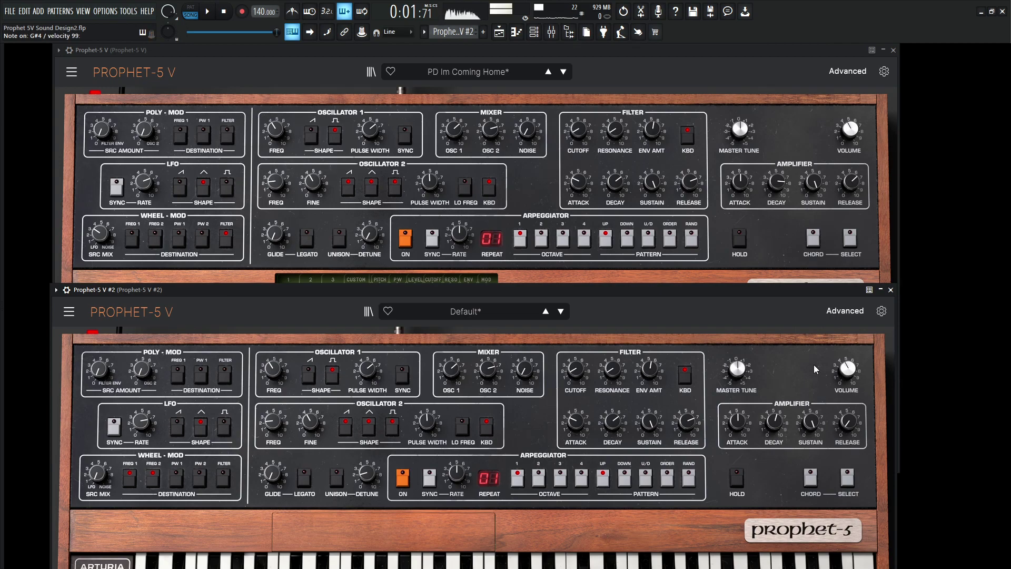
Set the amplifier decay of Prophet-5 V #2 to 12.200 s, following the reference patch
click(776, 183)
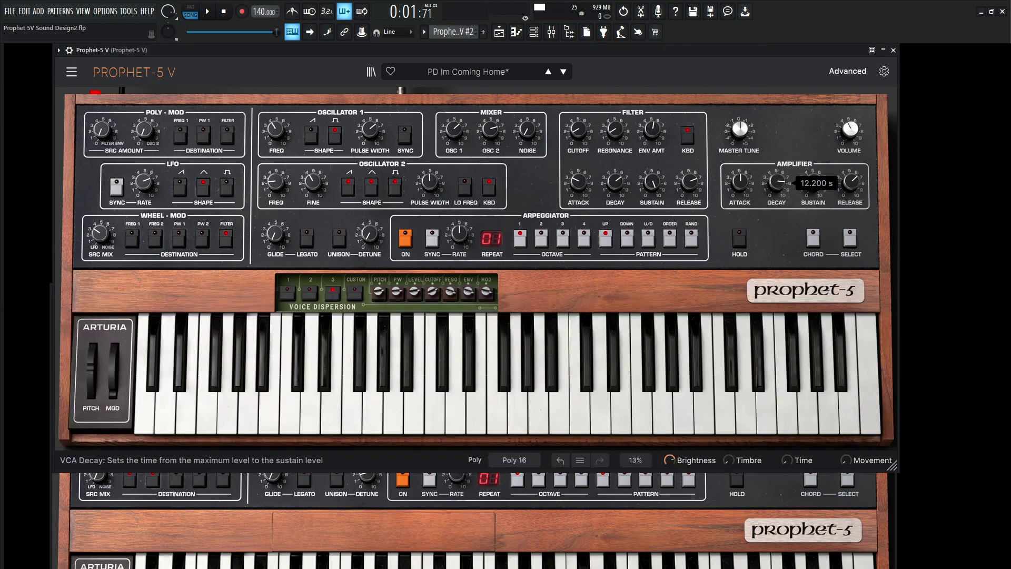
click(883, 477)
drag(775, 423, 775, 402)
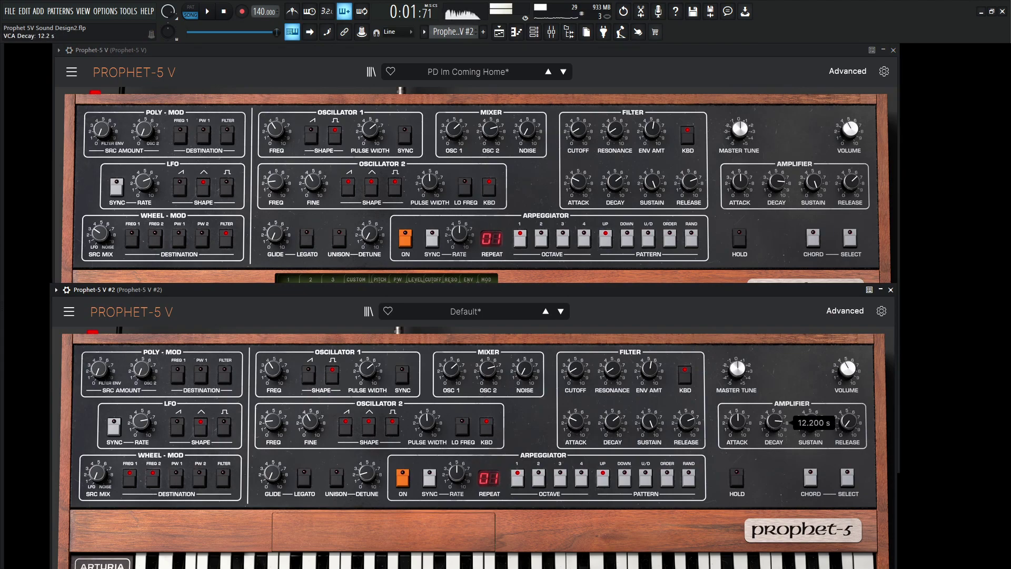
Raise the amplifier release of Prophet-5 V #2 to match the 996 ms of the PD Im Coming Home patch
click(849, 184)
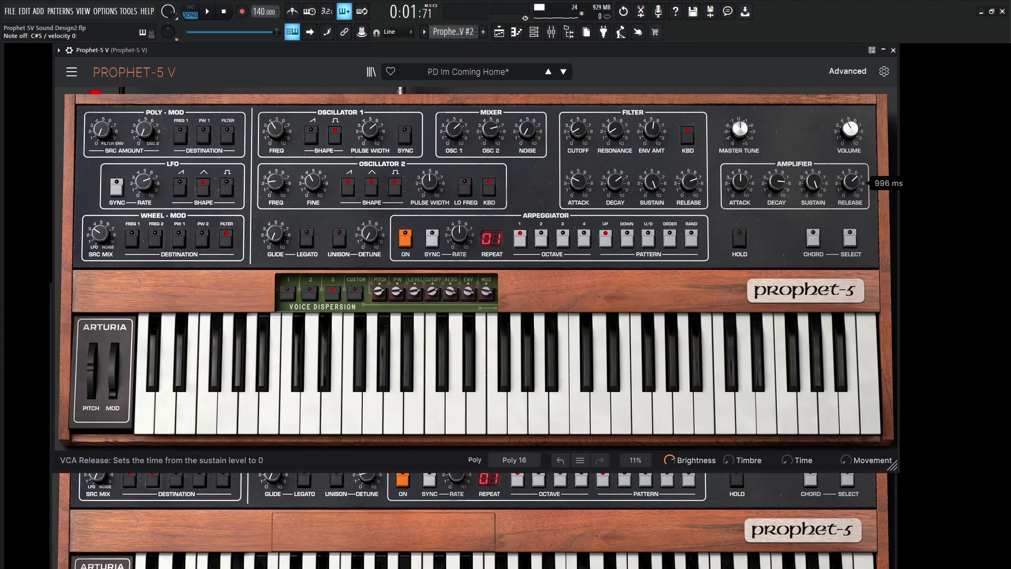
click(888, 499)
drag(851, 426, 849, 401)
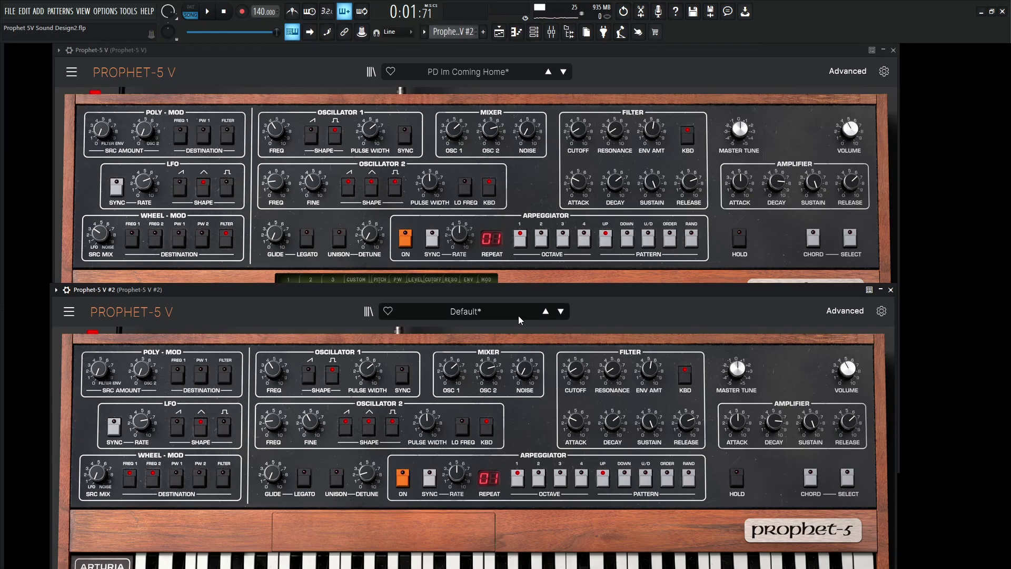
drag(496, 287, 503, 289)
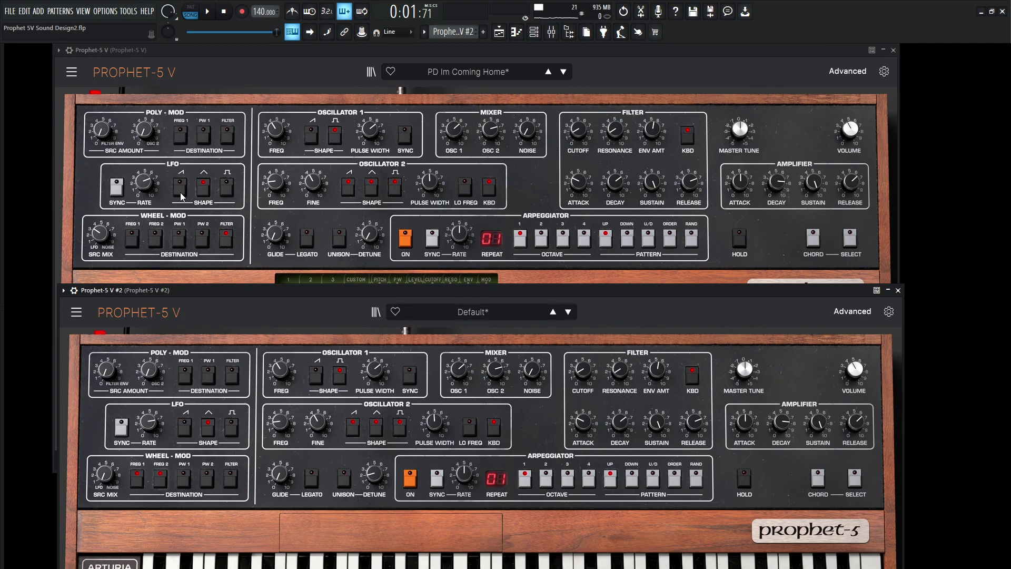
Adjust the LFO rate of Prophet-5 V #2 to match the 4.34 Hz of the reference patch
click(143, 184)
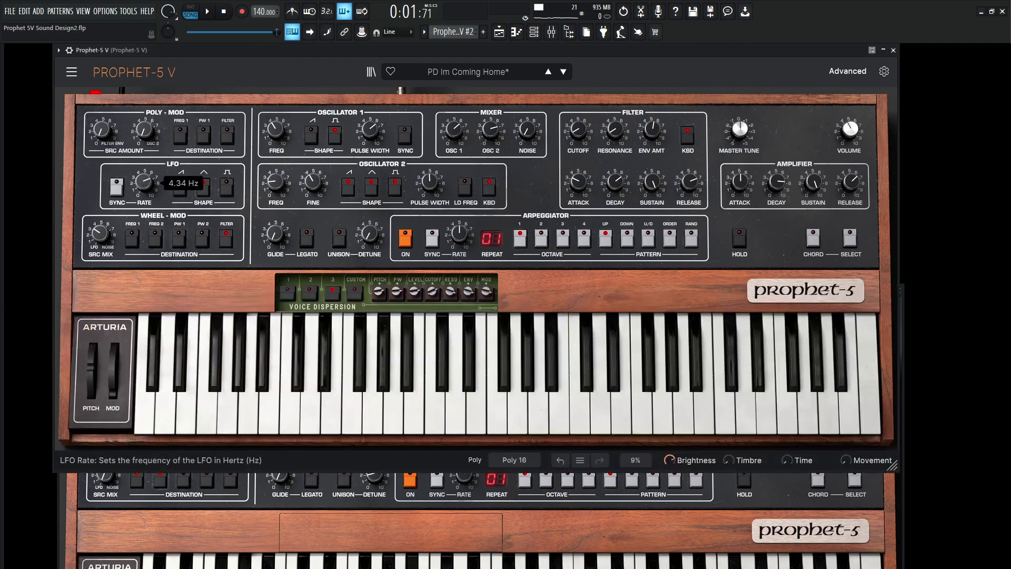
click(230, 527)
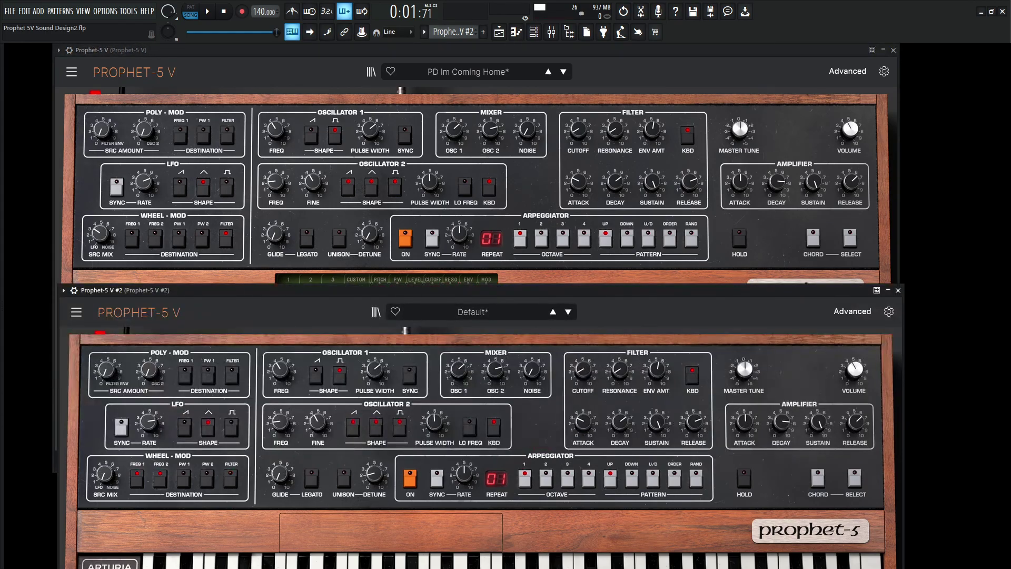
mouse_move(149, 422)
drag(148, 423, 149, 418)
mouse_move(256, 294)
mouse_down()
mouse_move(259, 264)
mouse_move(266, 296)
mouse_up()
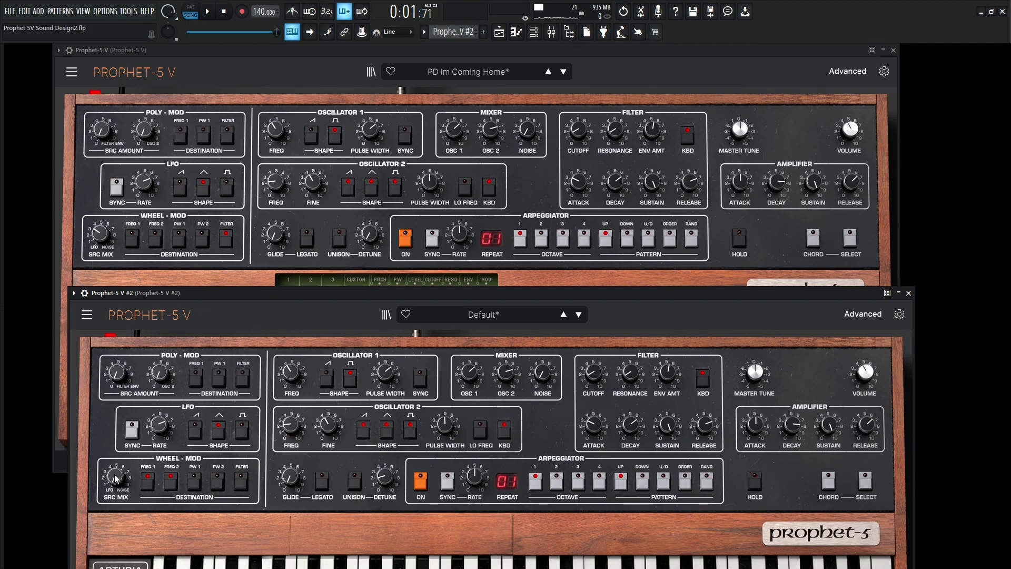
In the Wheel-Mod section of Prophet-5 V #2, switch off the Freq 1 and Freq 2 destinations and switch on Filter
mouse_move(116, 478)
click(148, 482)
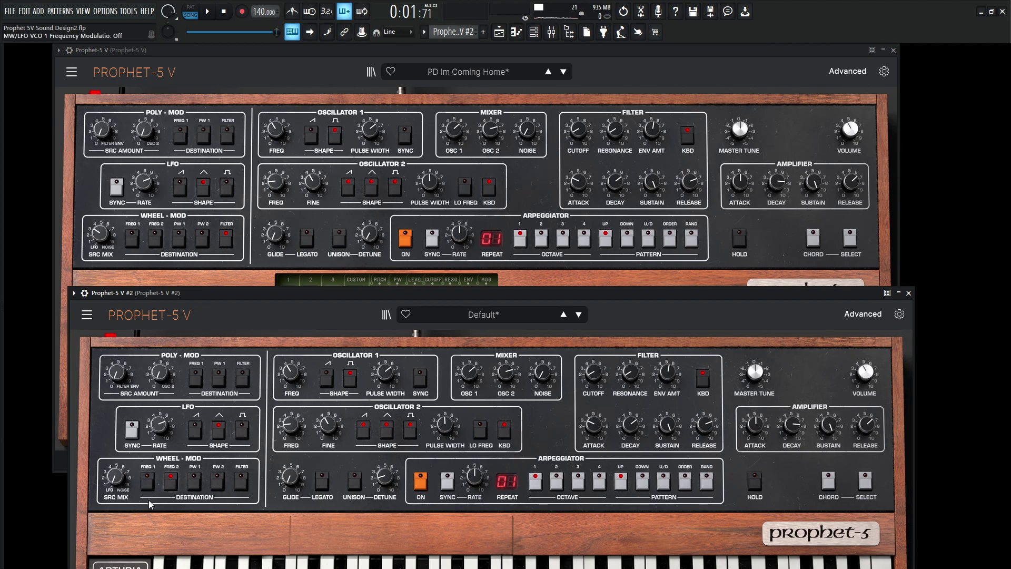
click(171, 482)
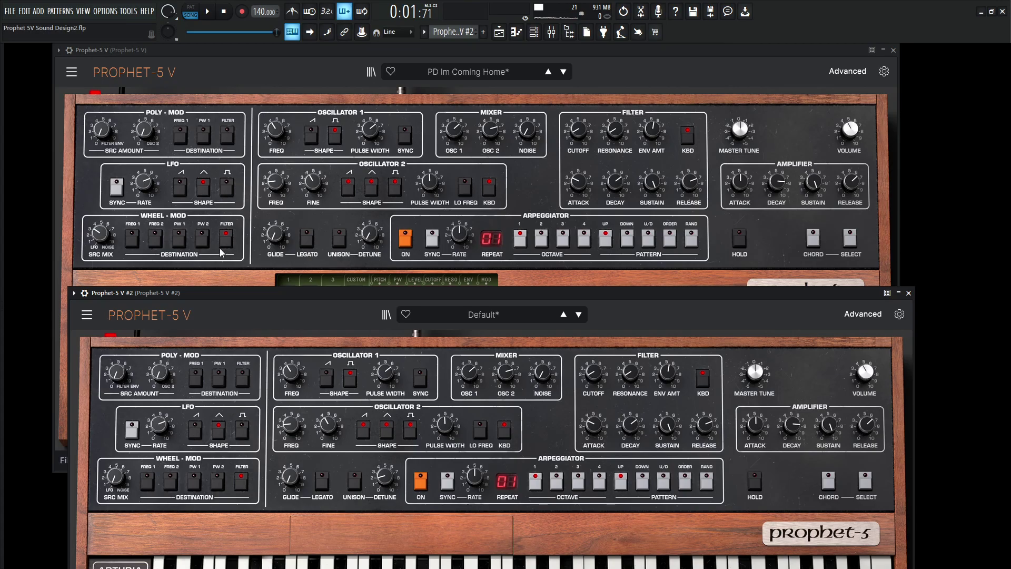
Adjust the Wheel-Mod source mix of Prophet-5 V #2 to match the reference patch's LFO 67.2% / Noise 32.8%
click(105, 240)
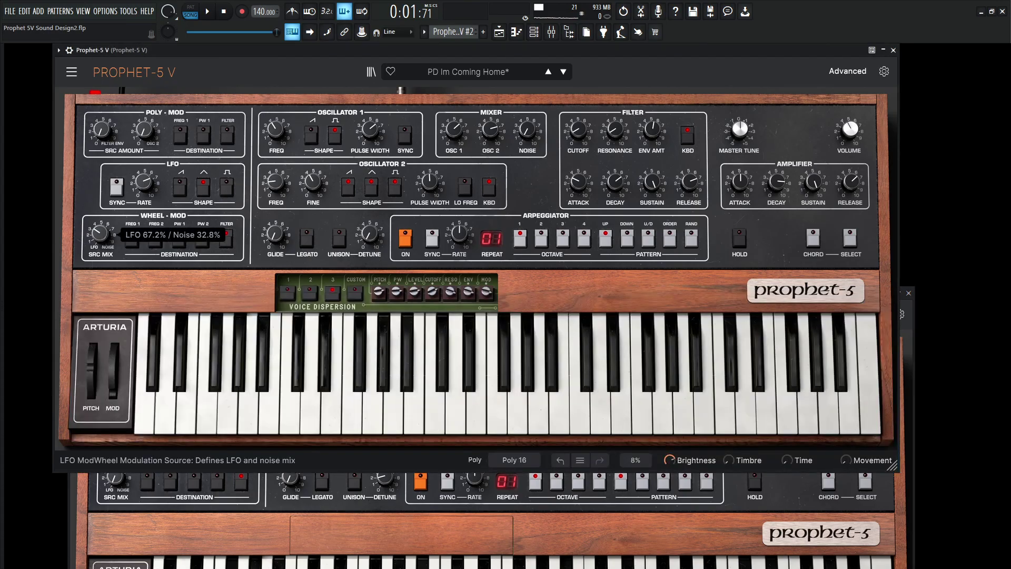
click(201, 539)
mouse_move(109, 478)
mouse_down()
mouse_move(108, 456)
mouse_move(115, 480)
mouse_up()
drag(262, 294, 268, 177)
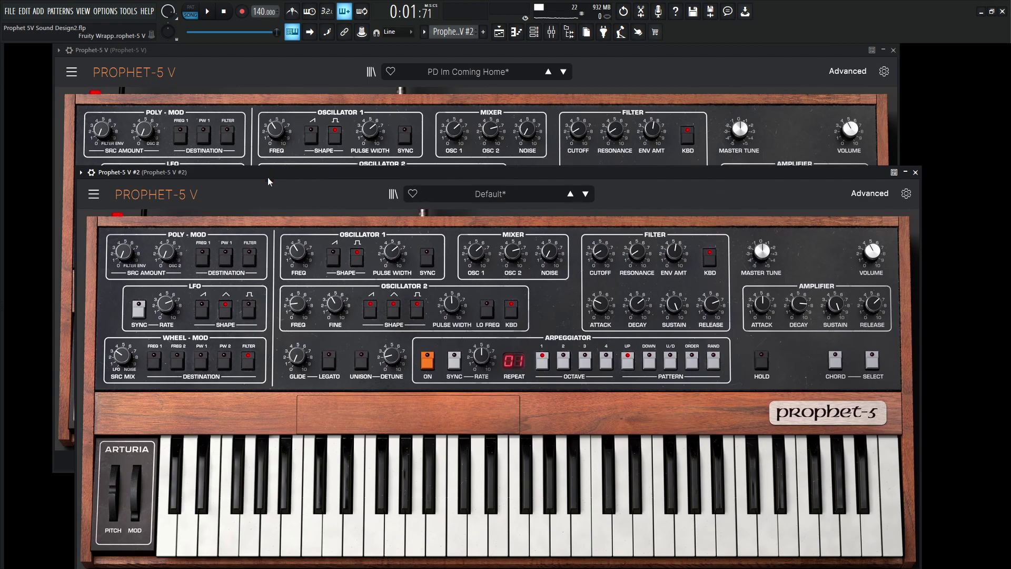
Compare the two instances and reveal the Voice Dispersion controls in Prophet-5 V #2, as in the reference patch
drag(134, 495, 137, 507)
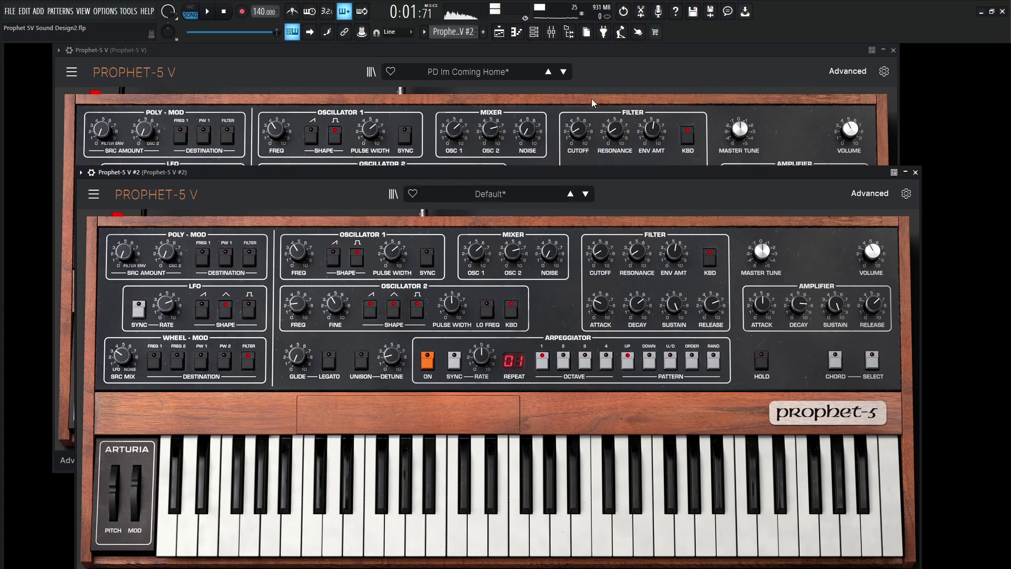
click(622, 74)
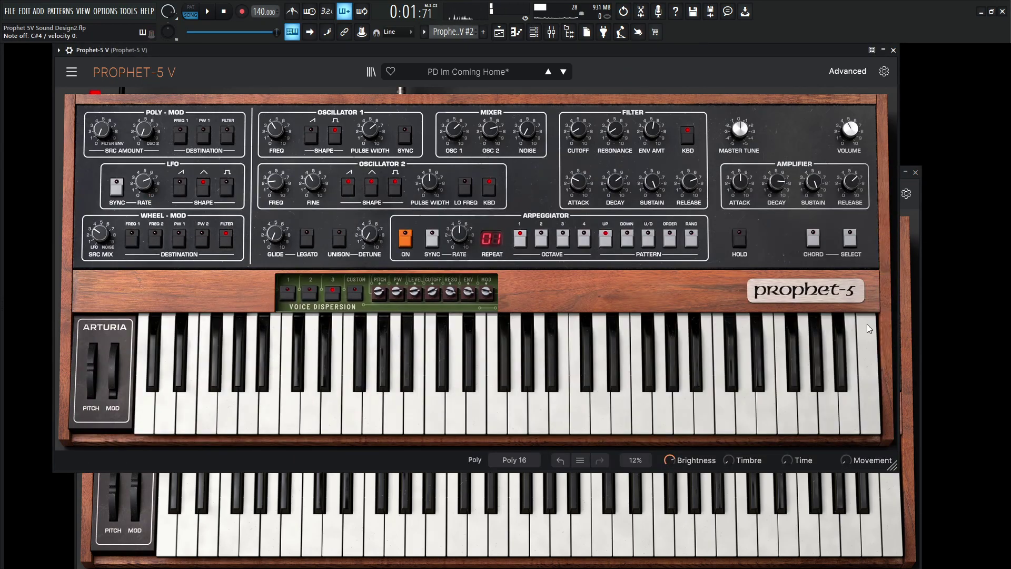
click(918, 380)
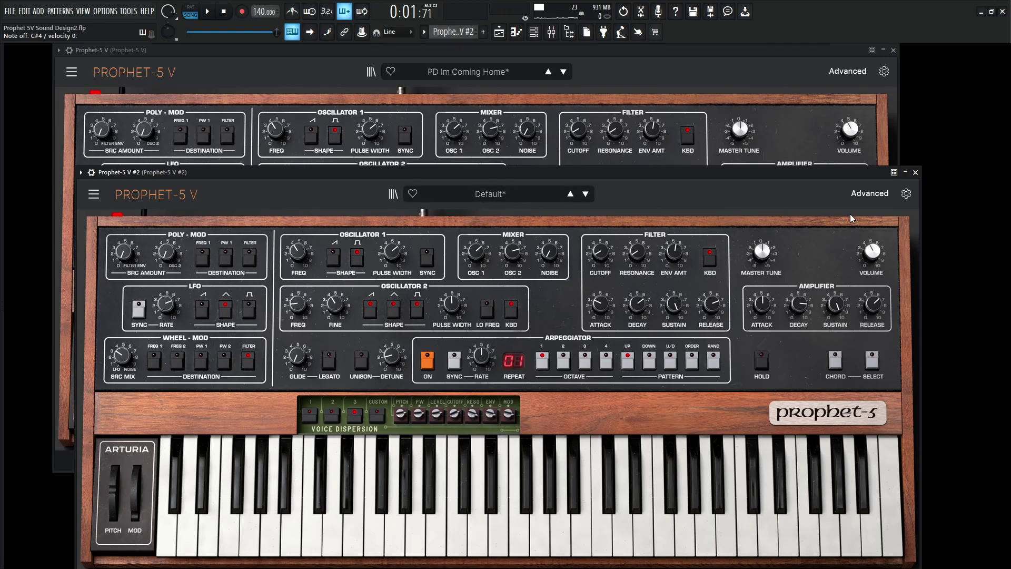
Open the Advanced section in both Prophet-5 V instances and show their Modulations pages for side-by-side comparison
click(847, 70)
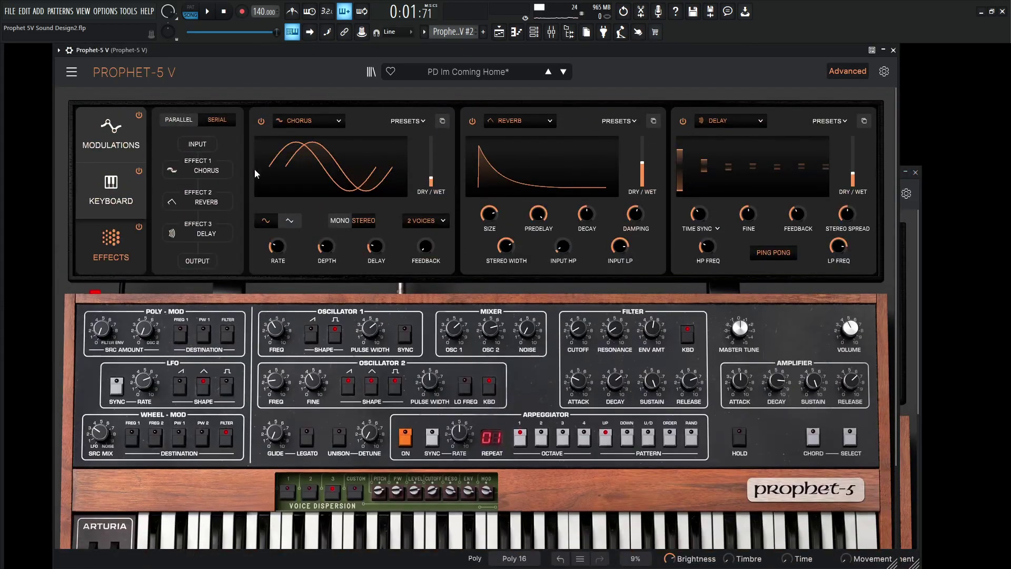
click(113, 136)
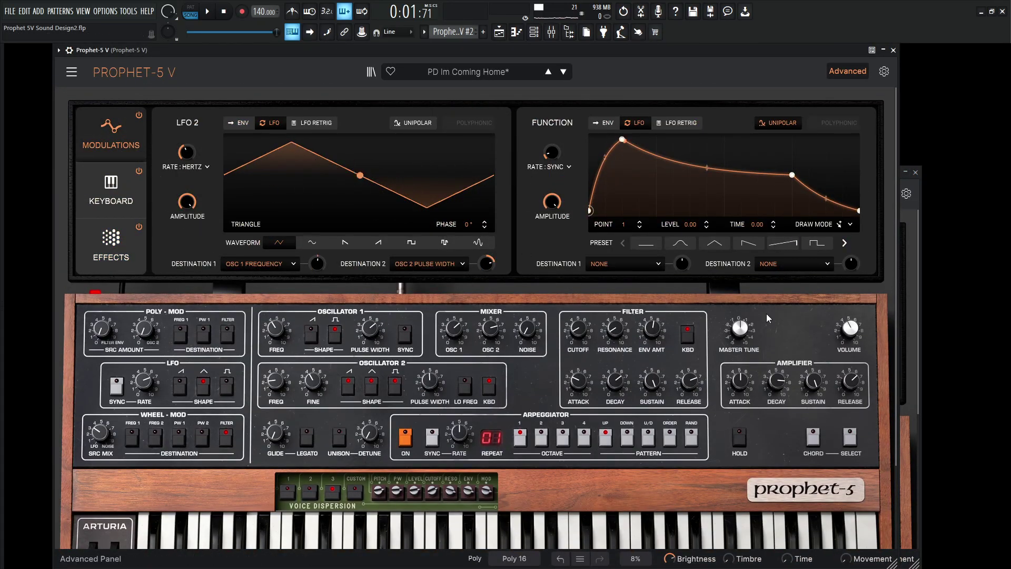
drag(574, 50, 550, 50)
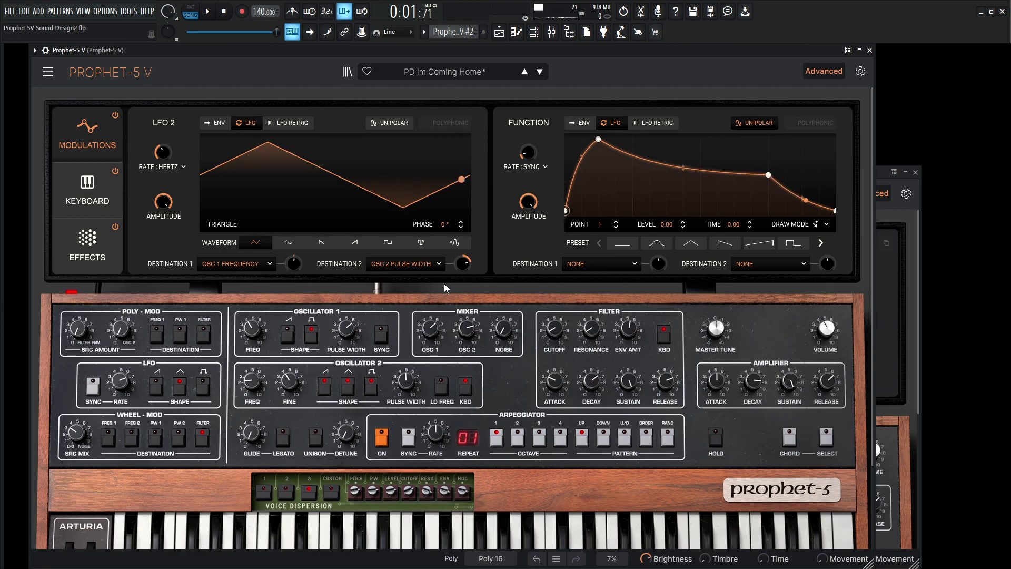
click(915, 442)
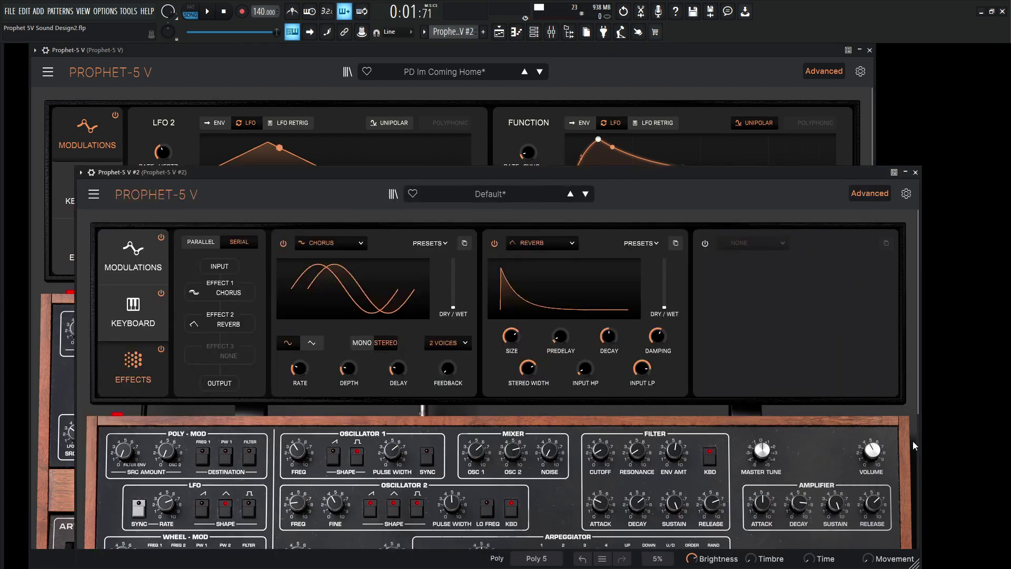
click(600, 70)
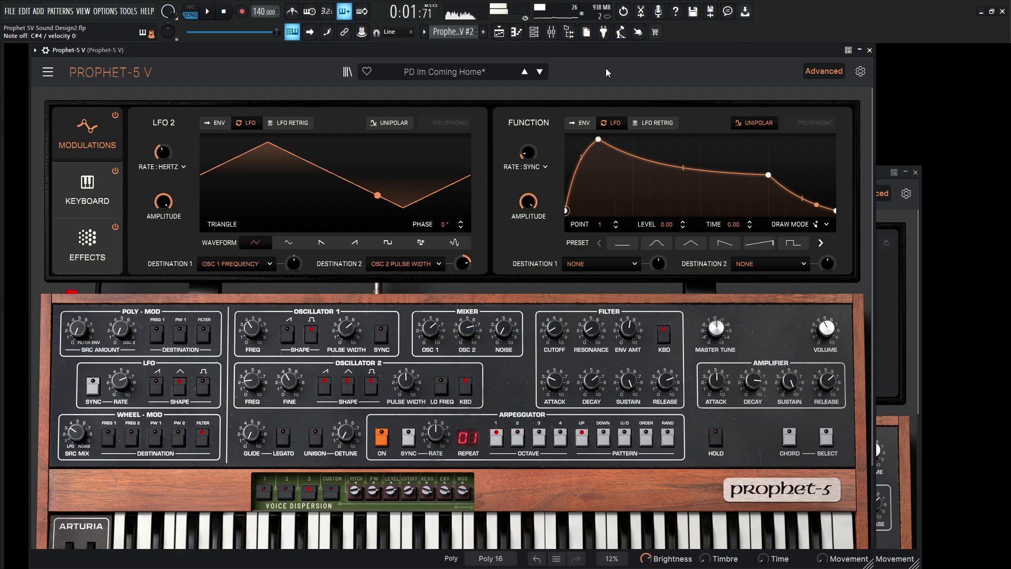
click(911, 337)
click(138, 260)
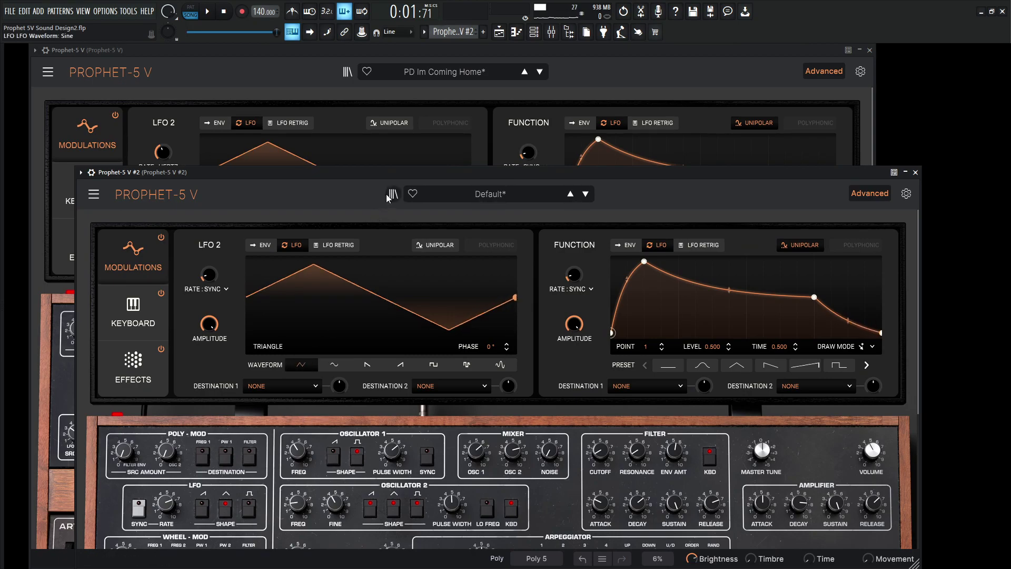
drag(387, 172, 469, 246)
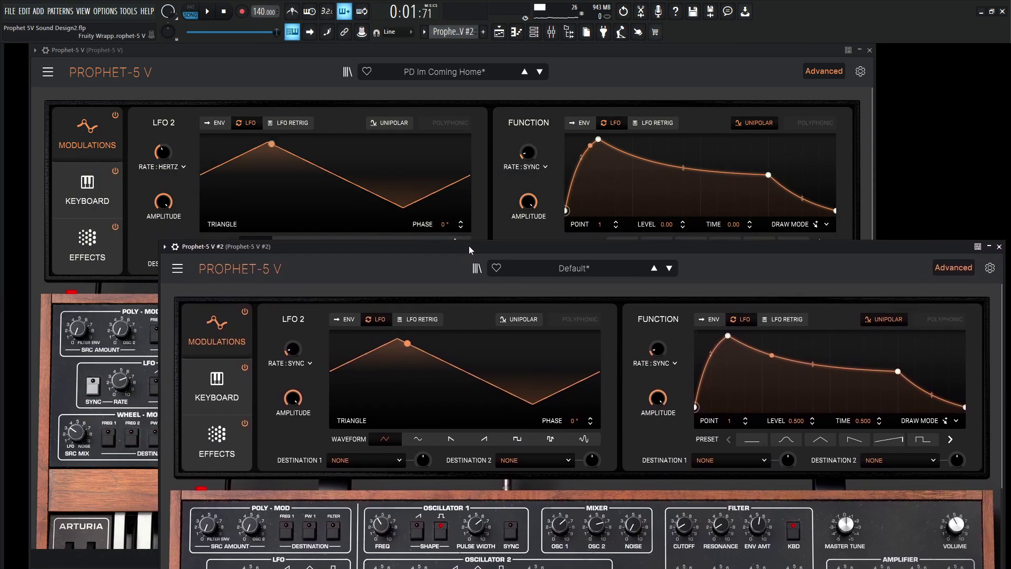
Switch the LFO 2 rate type of Prophet-5 V #2 to Hertz and adjust the rate to match the reference's 3.70 Hz
click(166, 158)
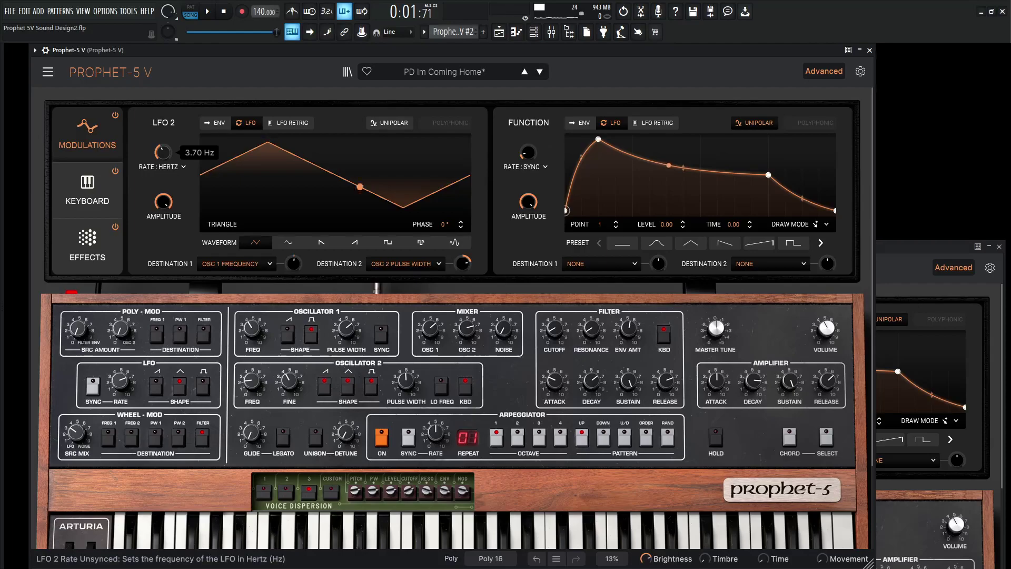
click(902, 252)
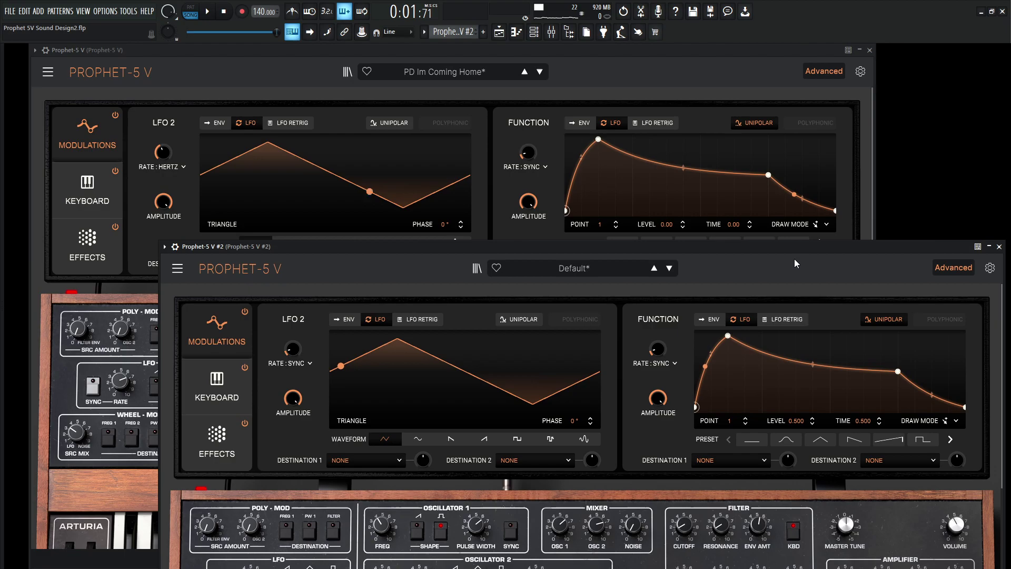
click(311, 364)
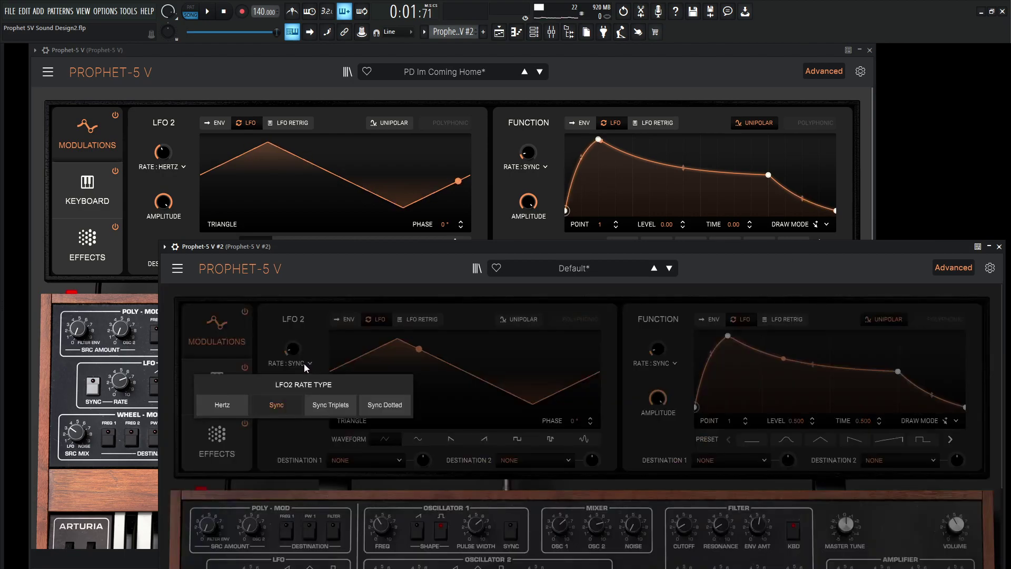
click(233, 403)
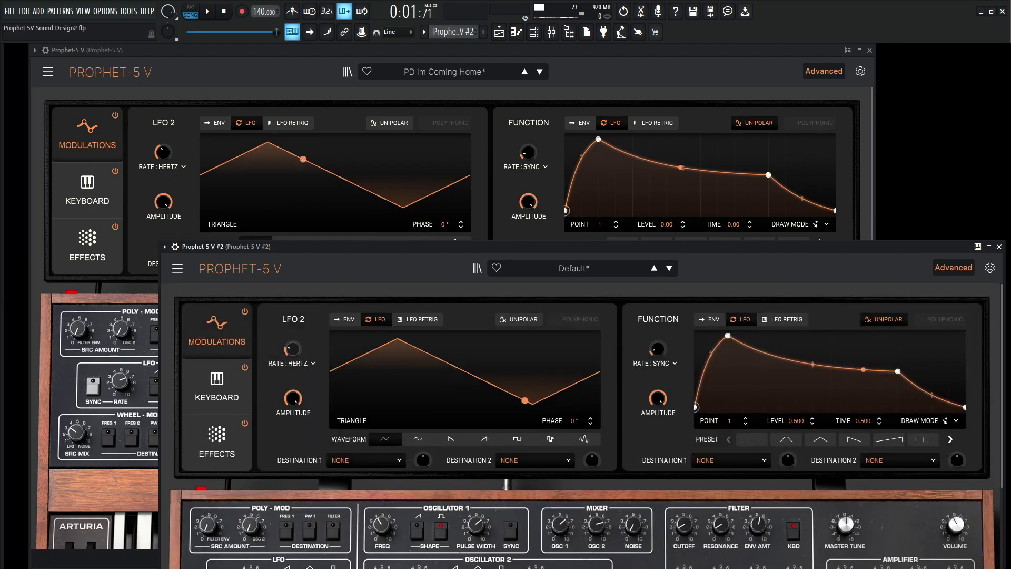
mouse_move(291, 348)
mouse_move(292, 349)
mouse_down()
mouse_move(291, 328)
mouse_move(297, 353)
mouse_up()
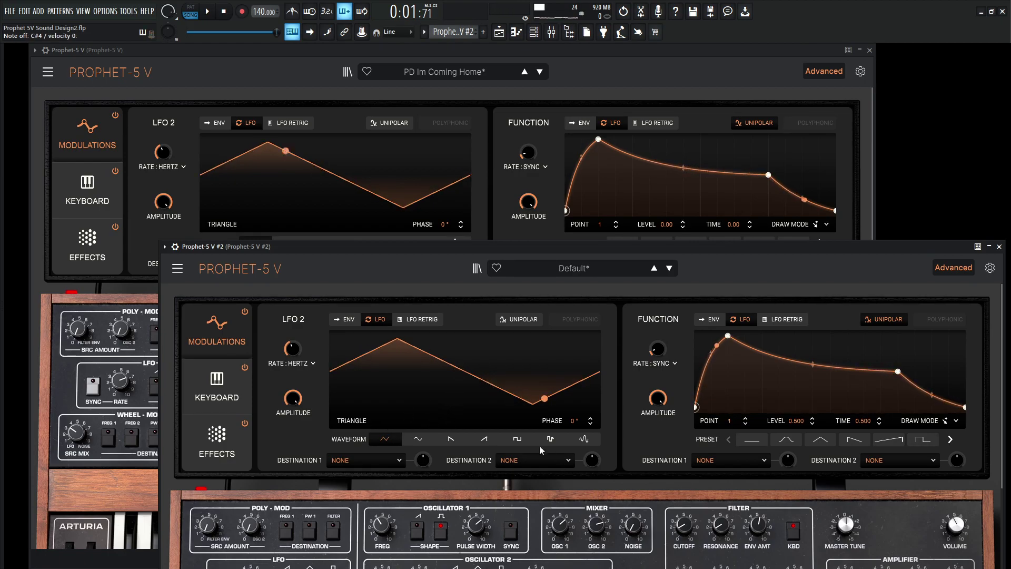
Assign Osc 1 Frequency as Destination 1 of LFO 2 in Prophet-5 V #2
drag(267, 254, 275, 202)
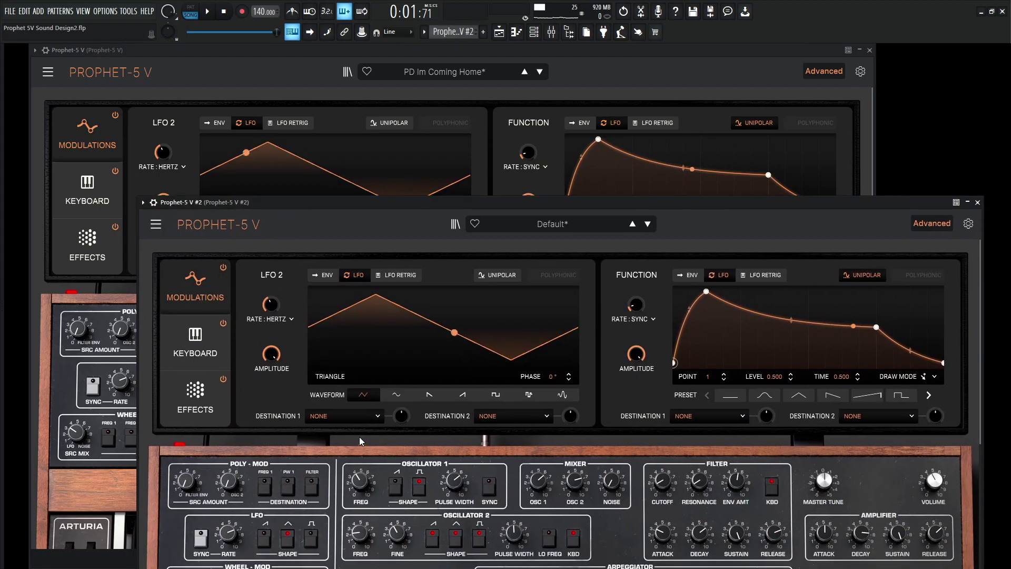
click(352, 416)
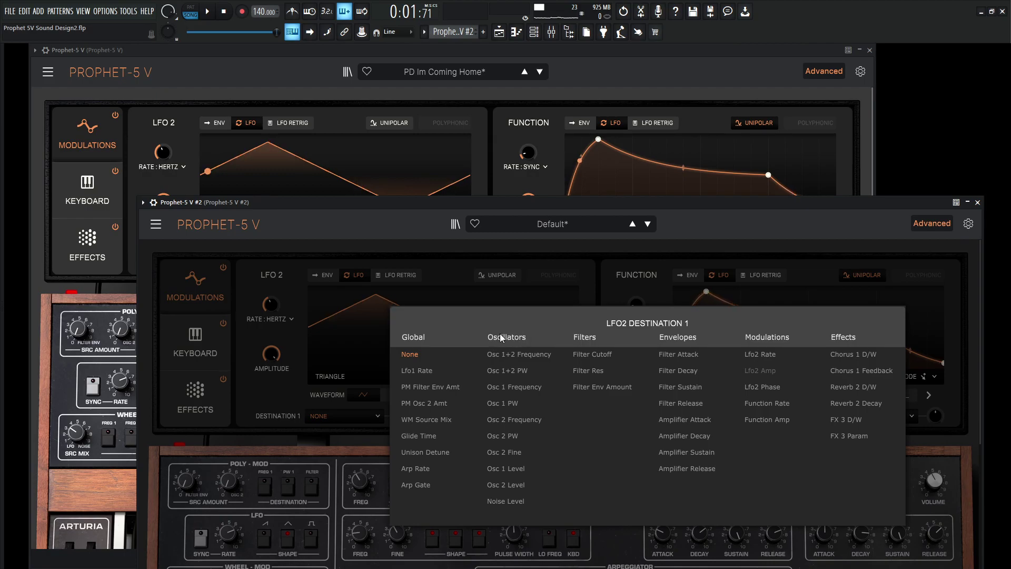
click(508, 390)
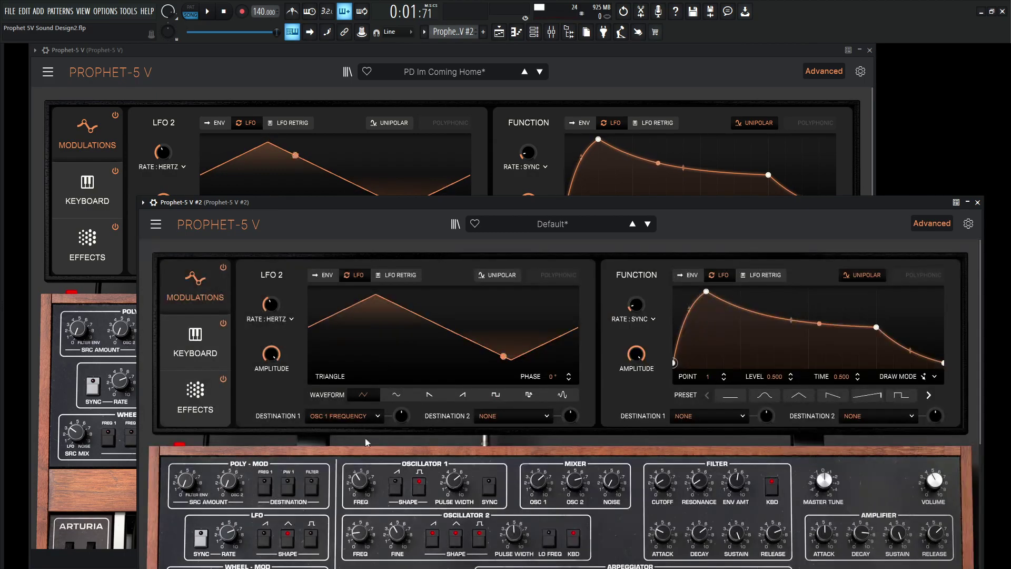
Check the modulation amount for LFO 2 Destination 1 in the PD Im Coming Home patch
drag(401, 205, 401, 334)
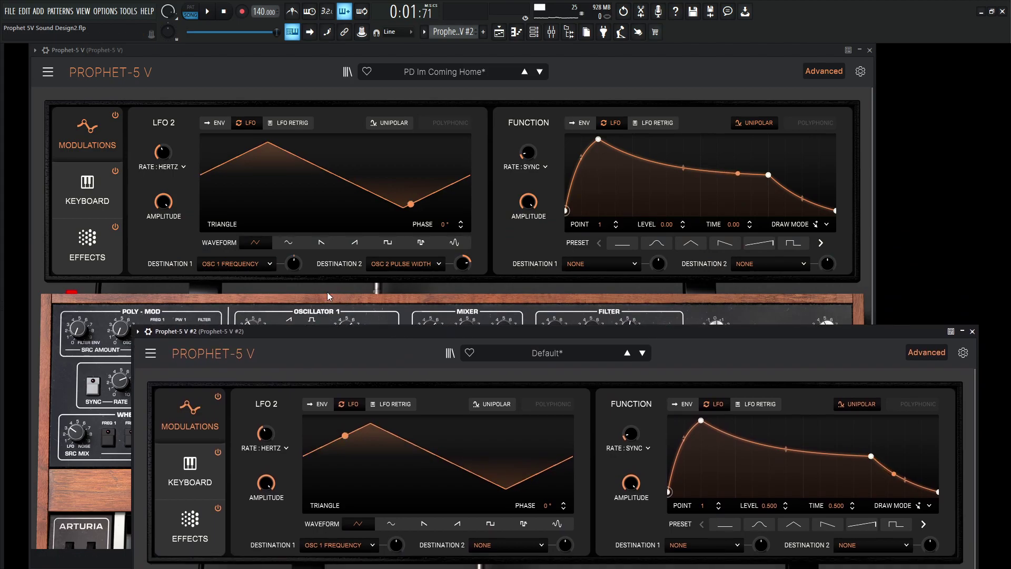
click(295, 268)
mouse_move(294, 263)
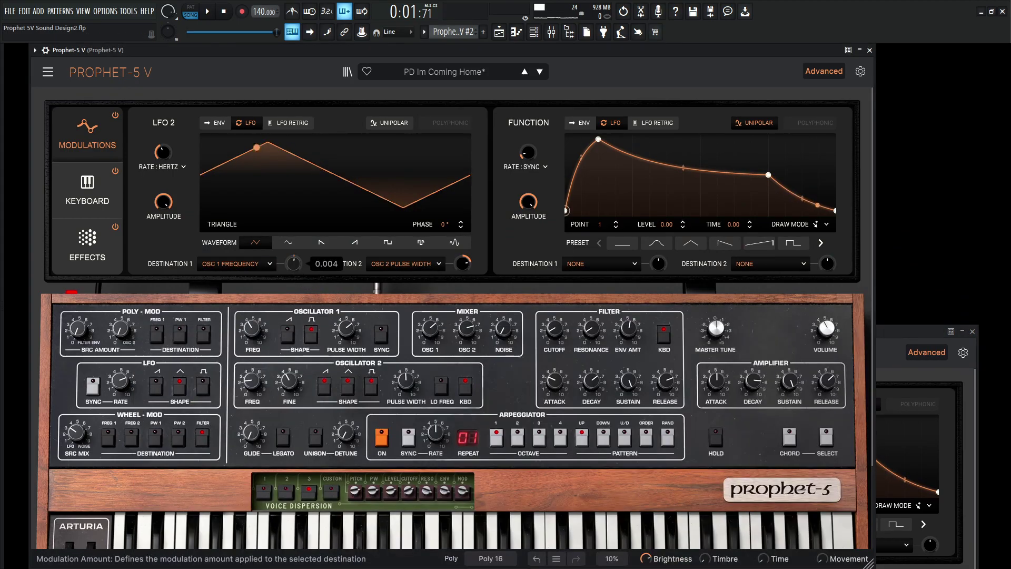
Restore both Prophet-5 V windows through the playlist and channel rack, with Prophet-5 V #2 in front
double_click(890, 330)
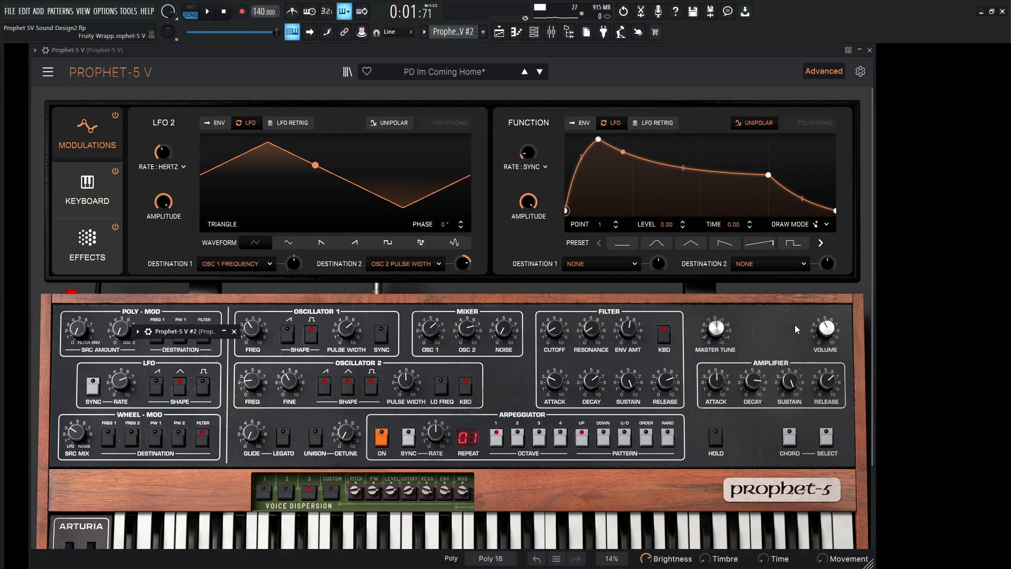
key(F5)
click(581, 156)
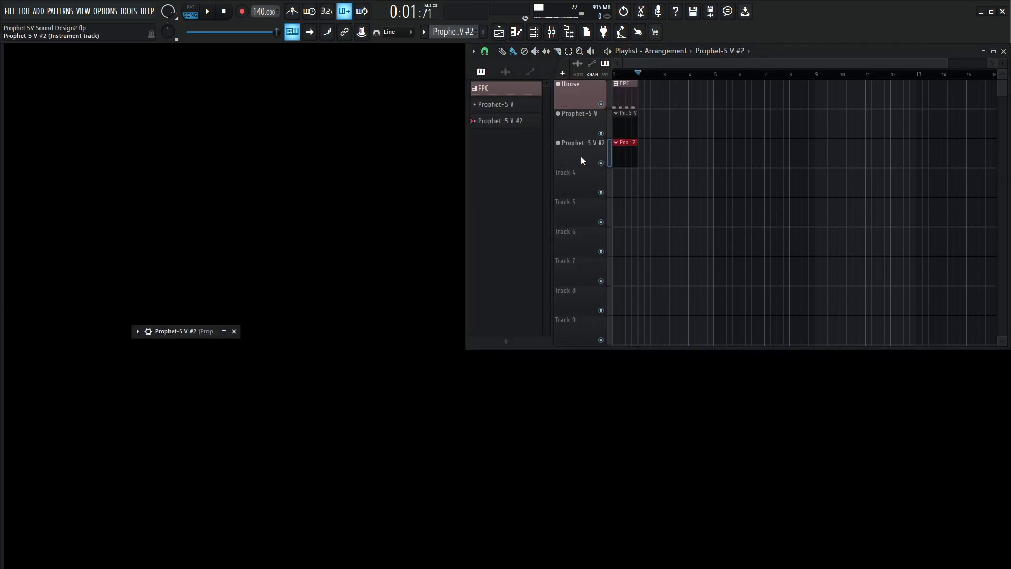
double_click(237, 331)
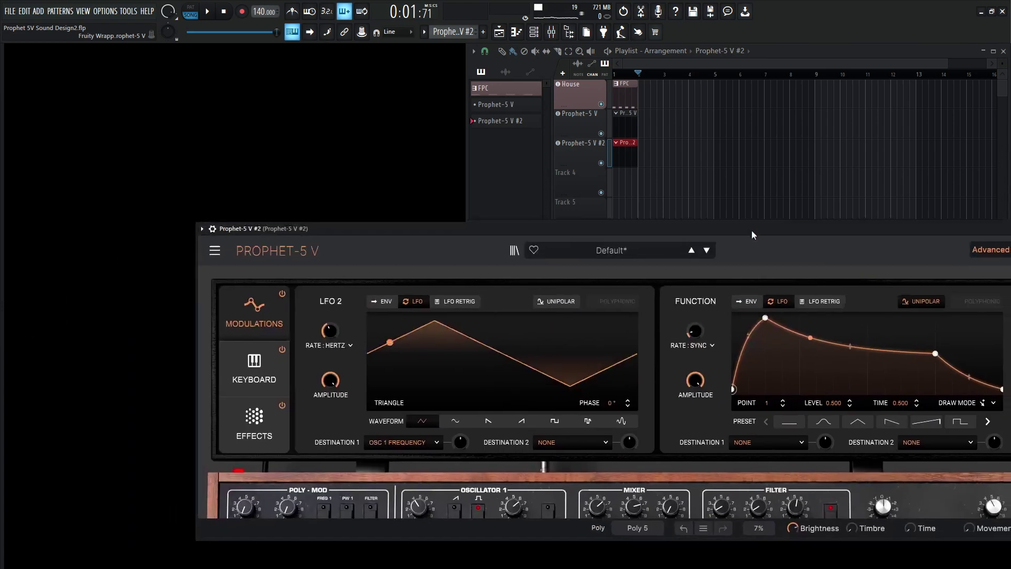
click(573, 115)
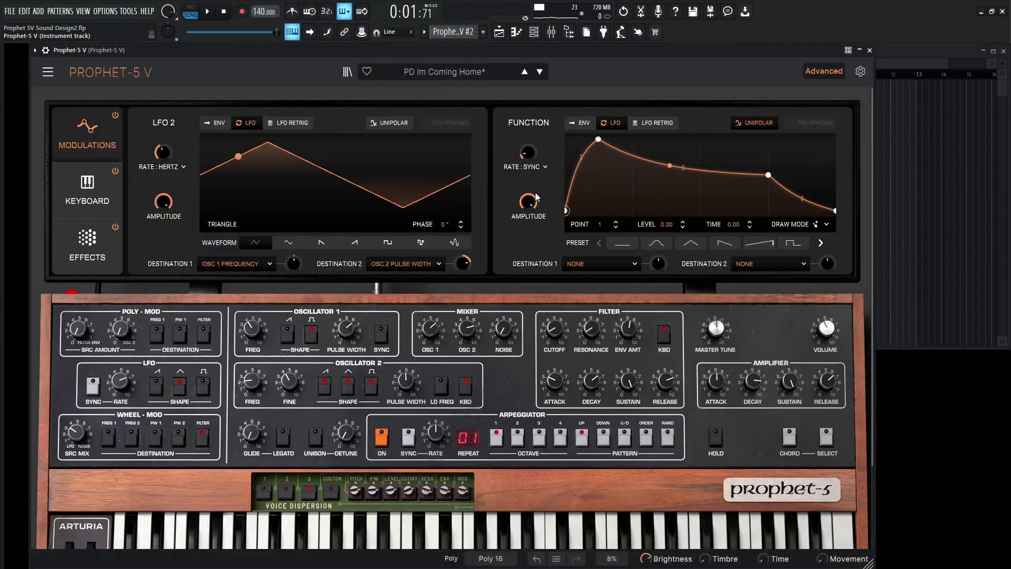
click(534, 31)
click(133, 108)
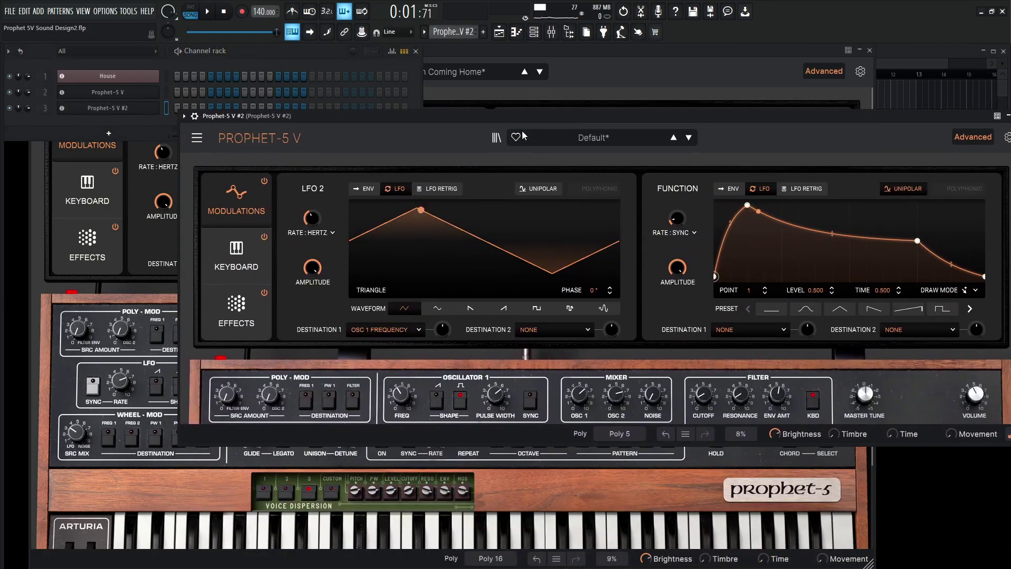
Put the channel rack away and match the LFO 2 Destination 1 modulation amount in Prophet-5 V #2 to the reference patch
key(F6)
key(F6)
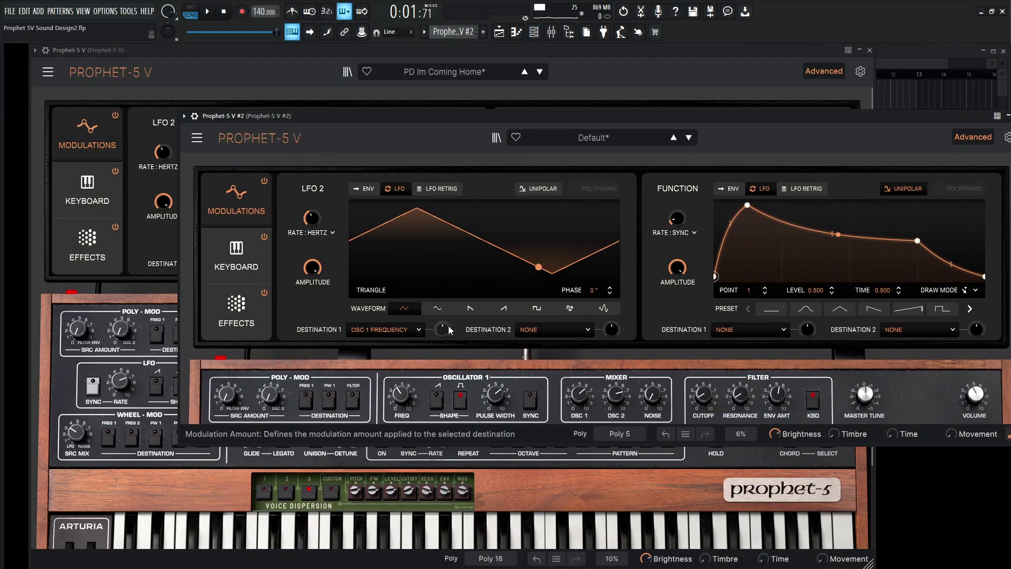
drag(450, 329, 449, 327)
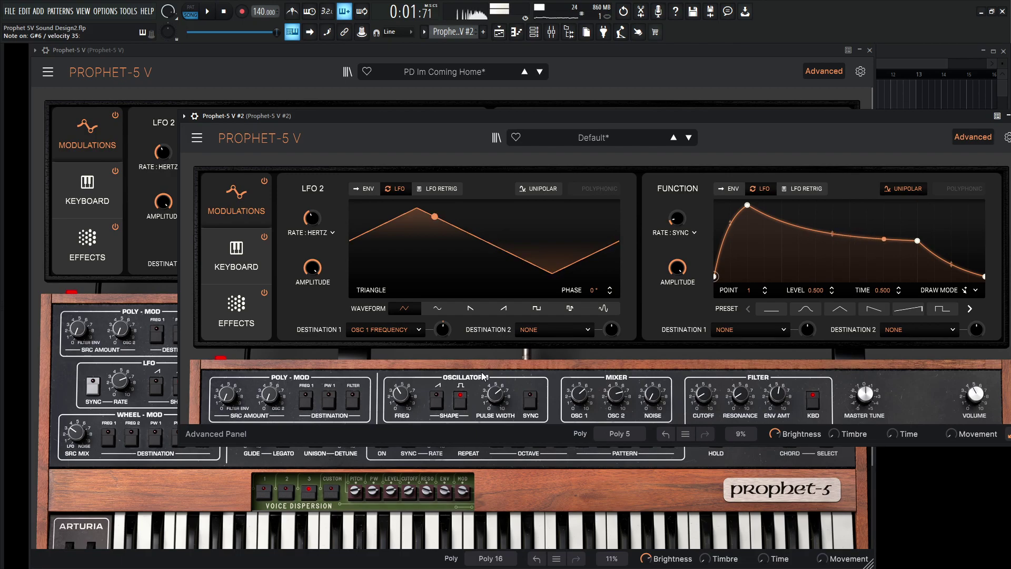
Switch the Modulations section of Prophet-5 V #2 off and back on to compare the sound with and without it
click(266, 183)
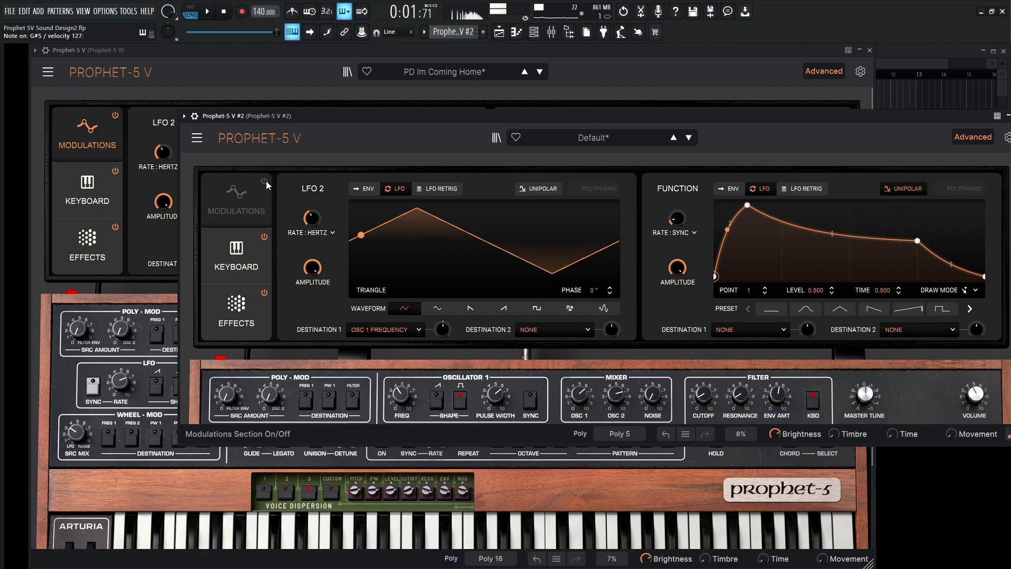
click(266, 183)
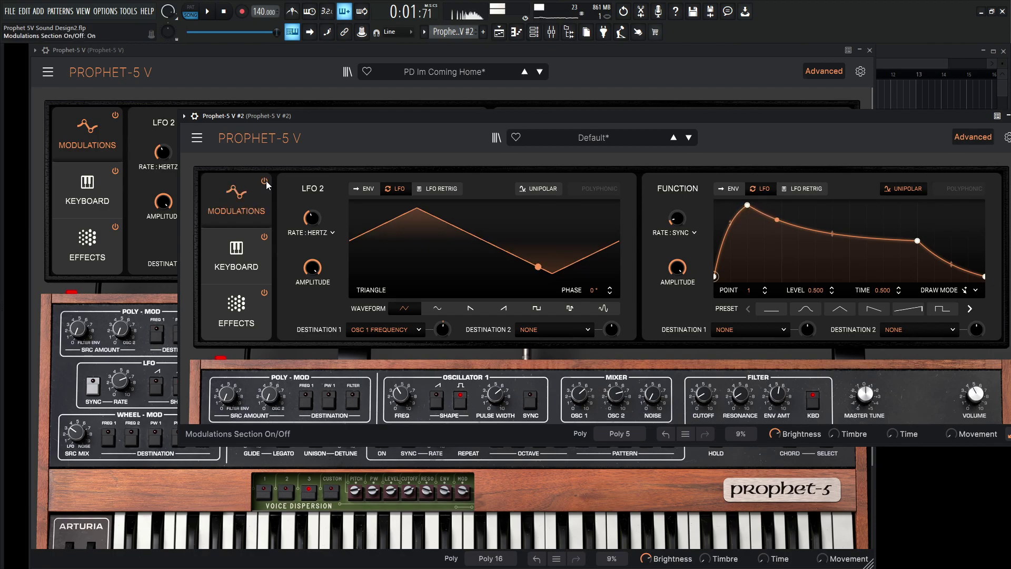
click(267, 183)
click(266, 183)
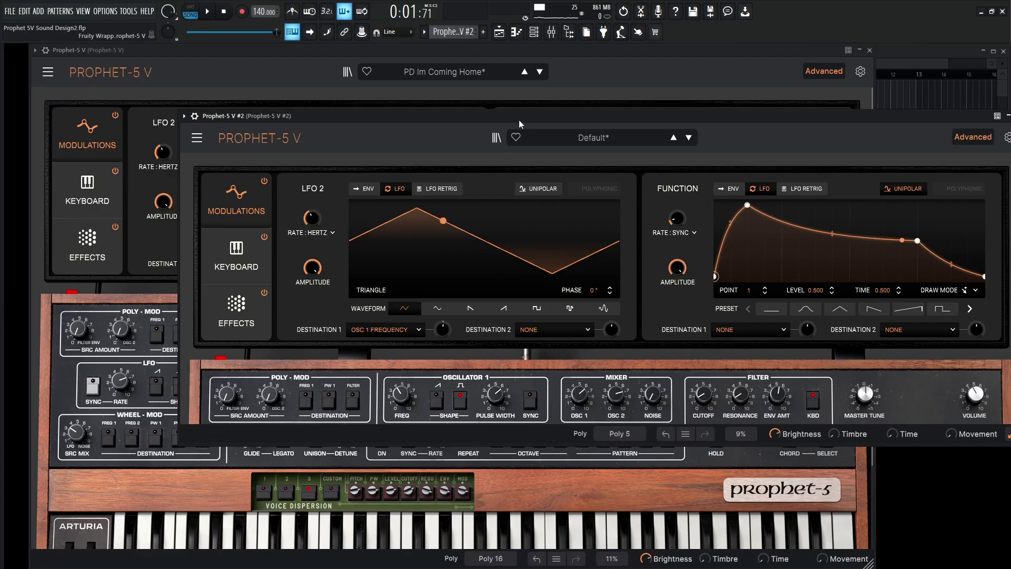
Assign Osc 2 pulse width as Destination 2 of LFO 2 in Prophet-5 V #2
drag(519, 118, 401, 126)
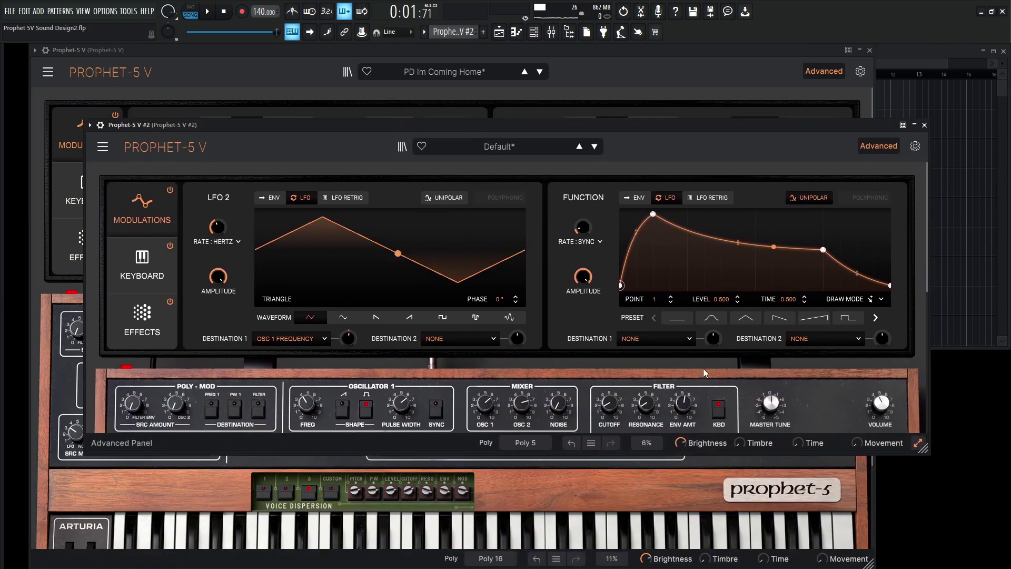
click(879, 146)
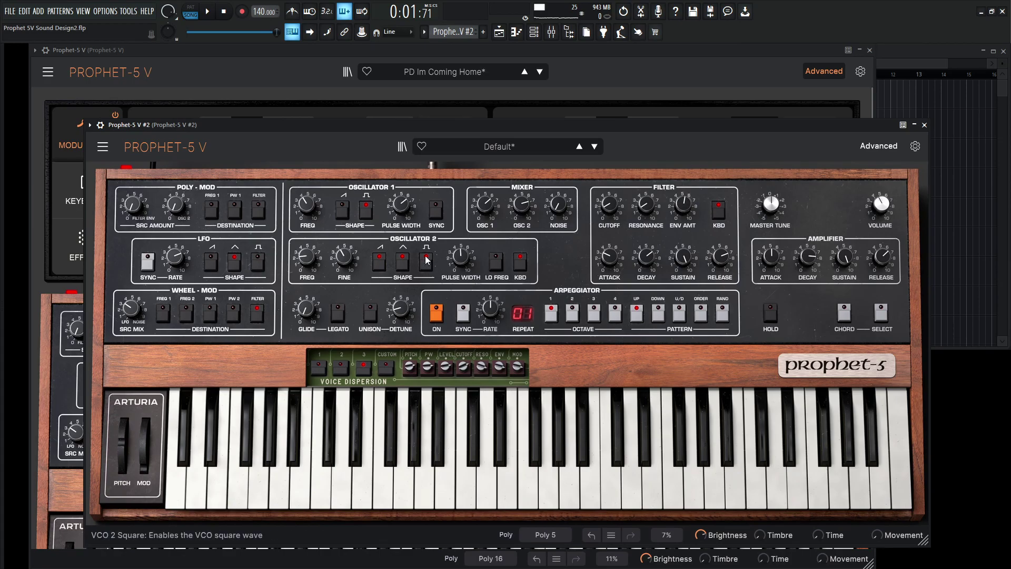
click(873, 151)
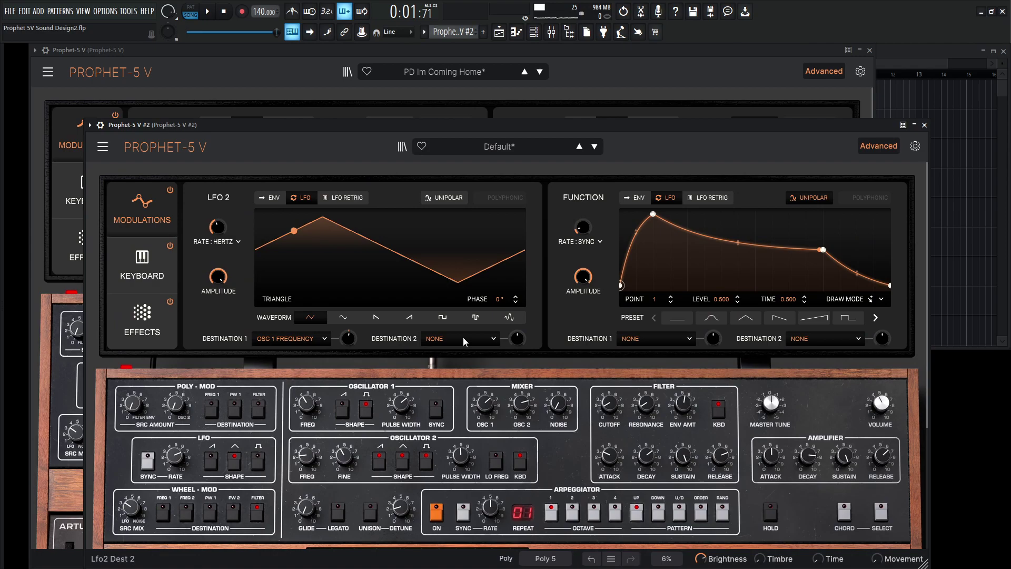
click(464, 338)
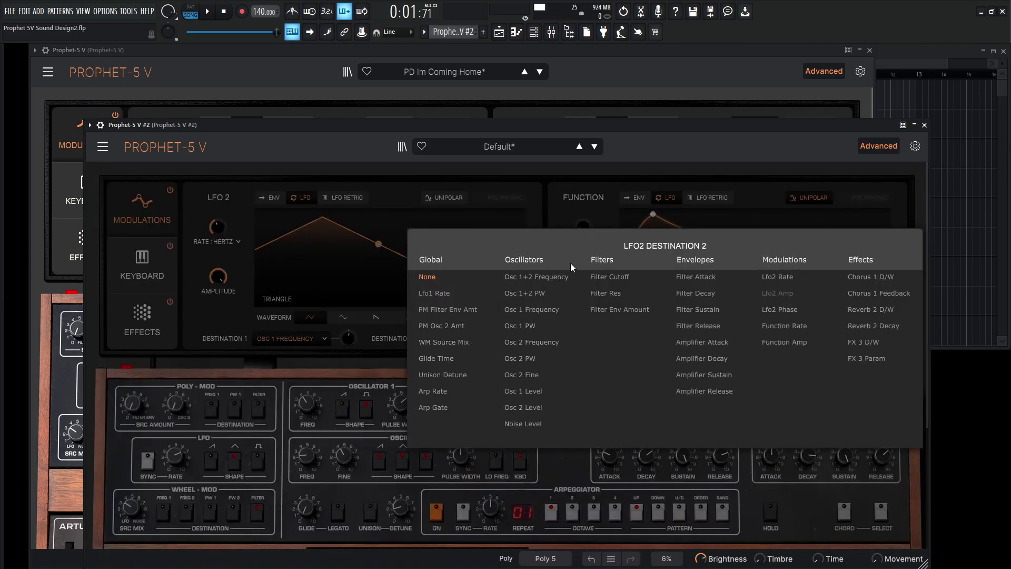
click(520, 359)
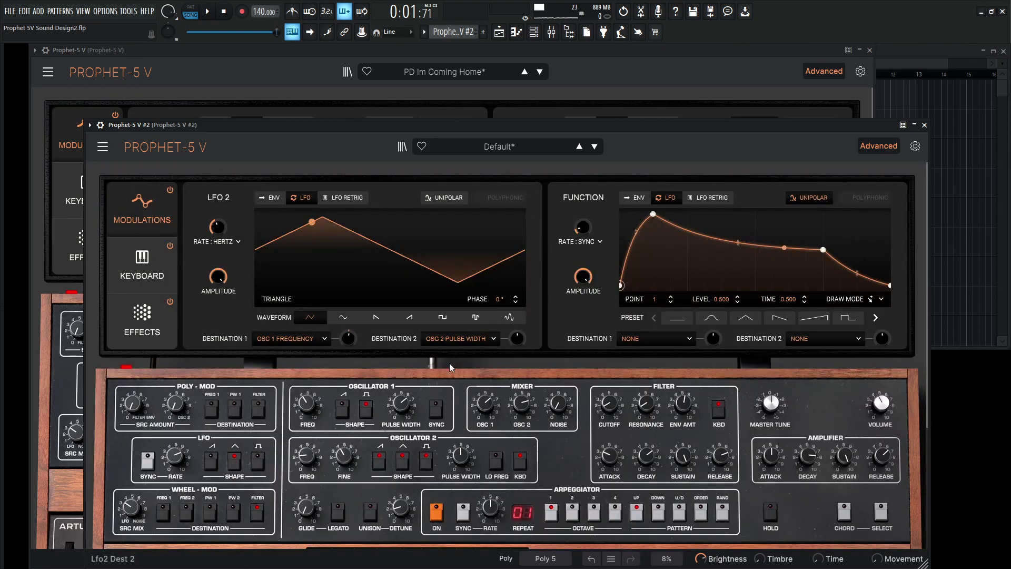
Match the LFO 2 Destination 2 modulation amount in Prophet-5 V #2 to that of the PD Im Coming Home patch
drag(492, 127, 467, 331)
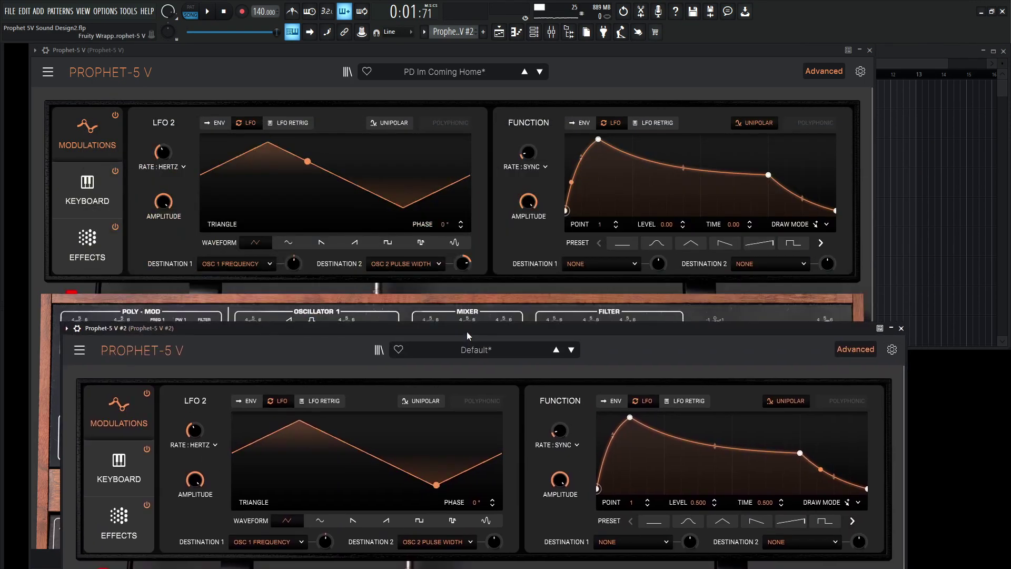
click(464, 266)
click(897, 485)
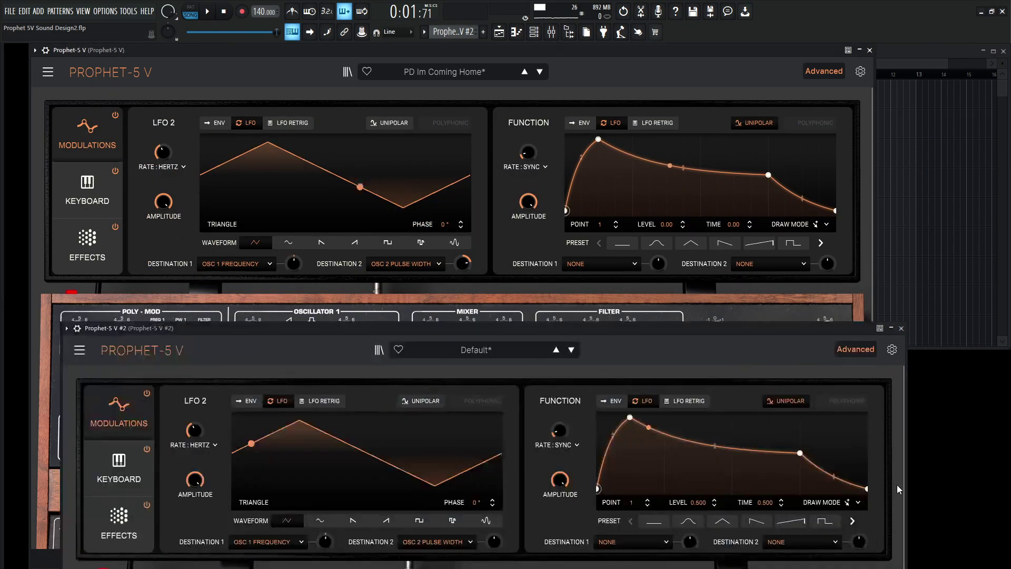
drag(763, 329, 778, 226)
drag(510, 439, 509, 425)
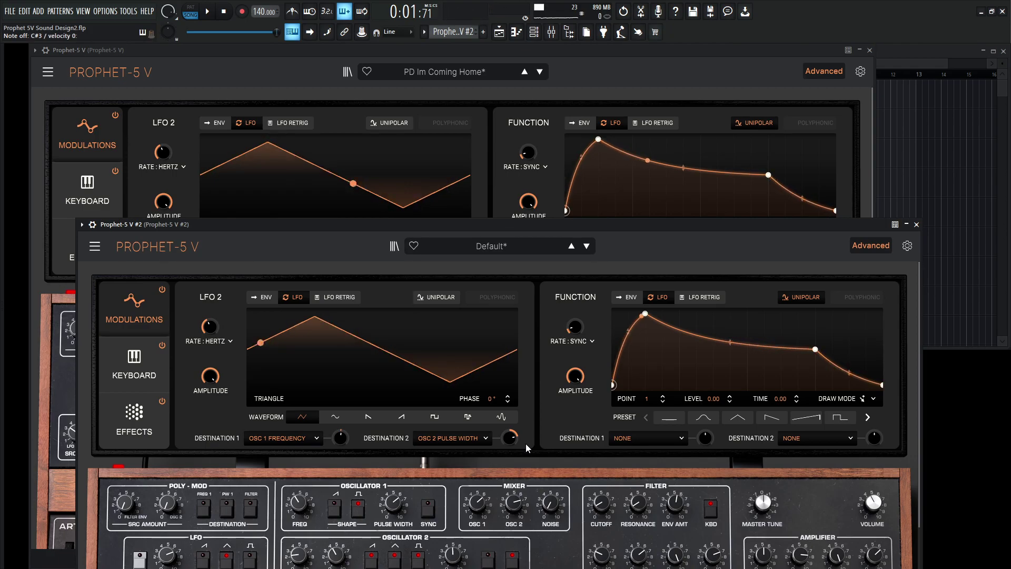
Bring the PD Im Coming Home instance to the front and show its effects
drag(646, 224, 674, 144)
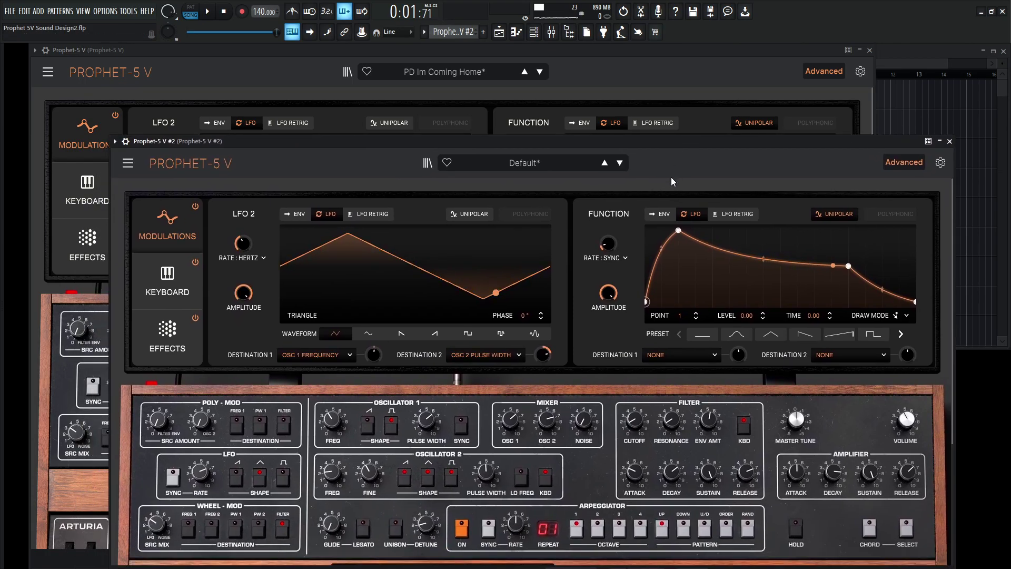
drag(682, 140, 727, 285)
click(692, 62)
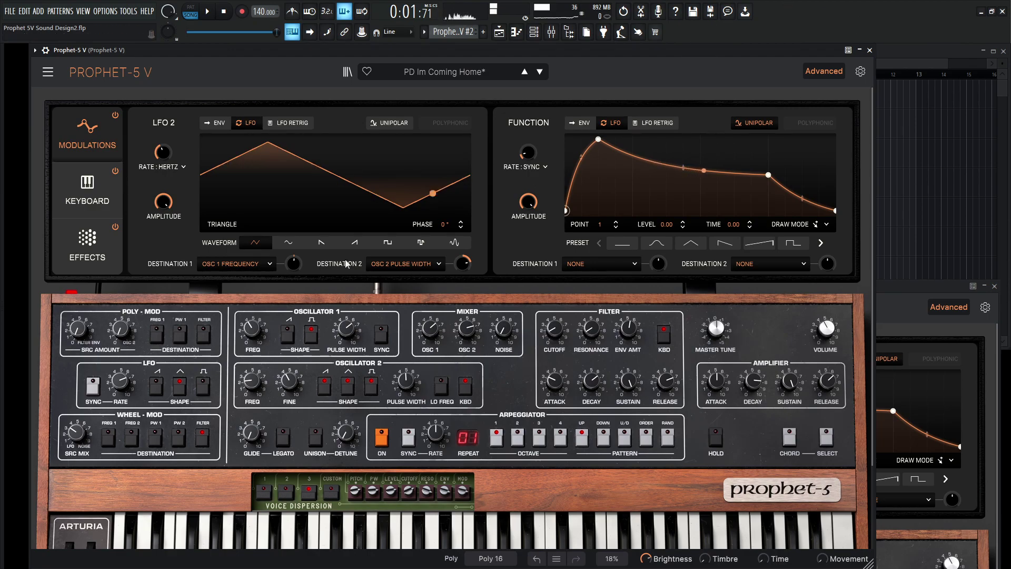
click(87, 253)
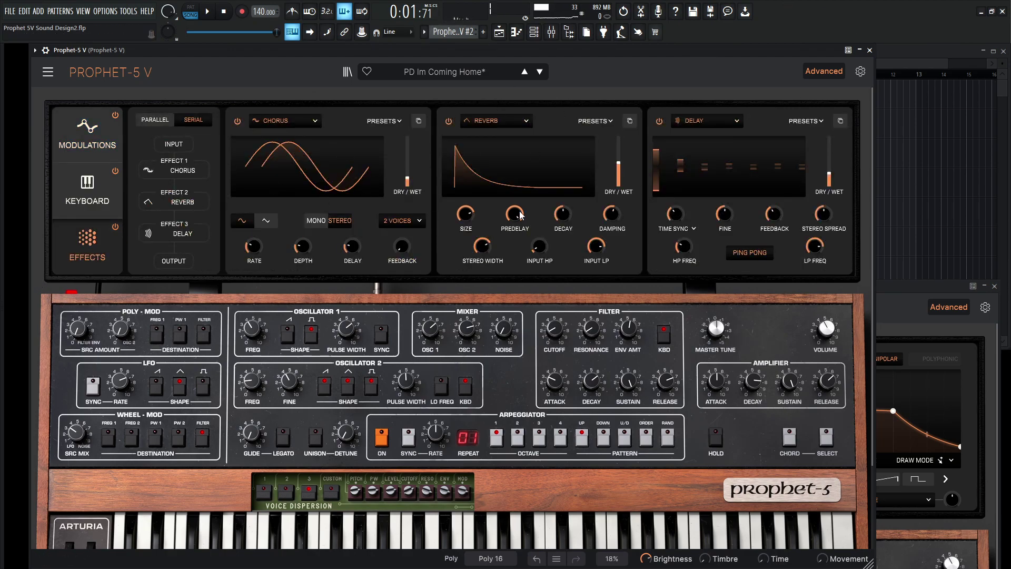
Show the effects of Prophet-5 V #2 and place its window beneath the reference's effects for comparison
drag(903, 292, 877, 209)
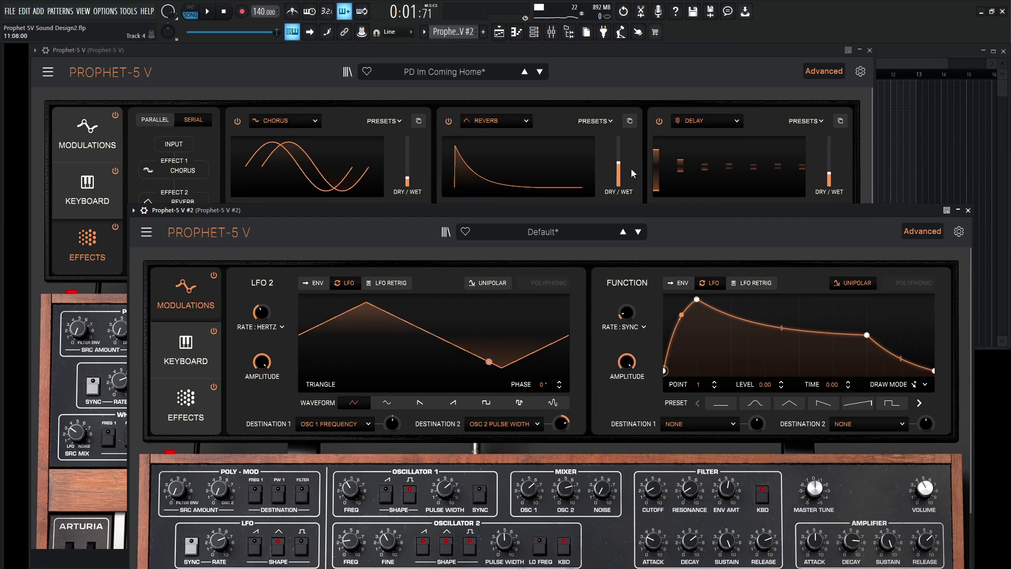
drag(565, 210, 606, 167)
click(232, 363)
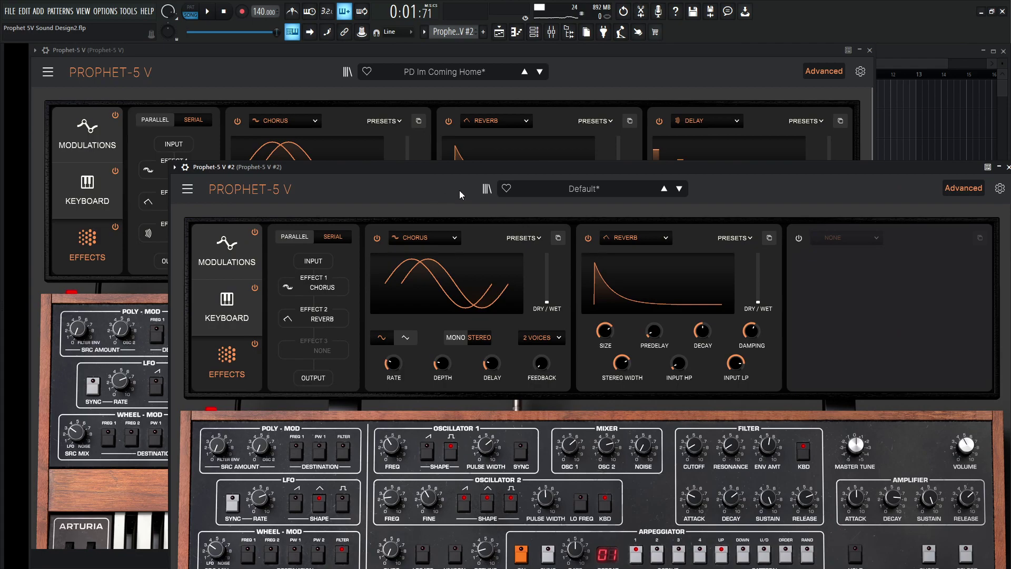
drag(481, 168, 542, 235)
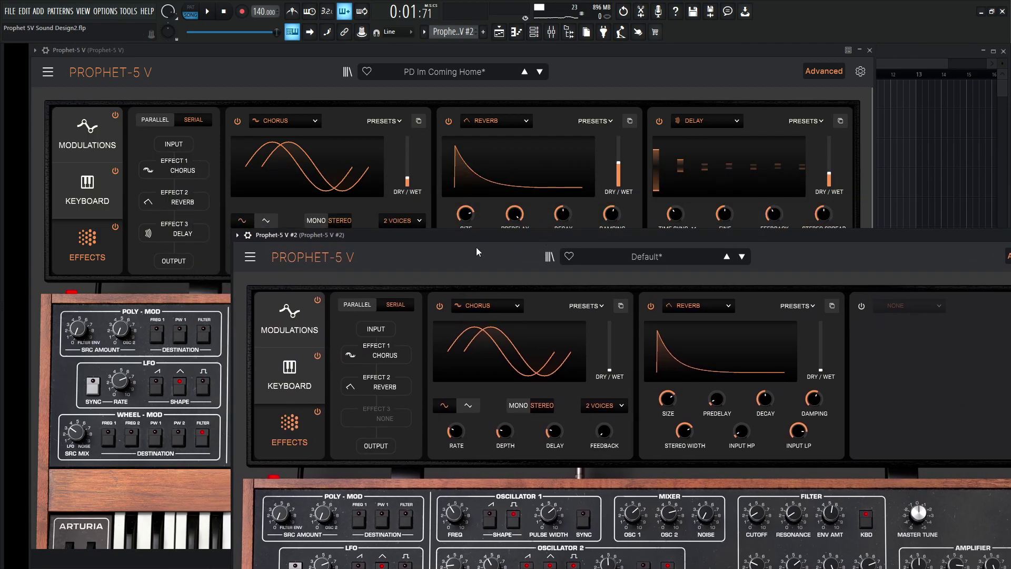
drag(476, 233, 377, 277)
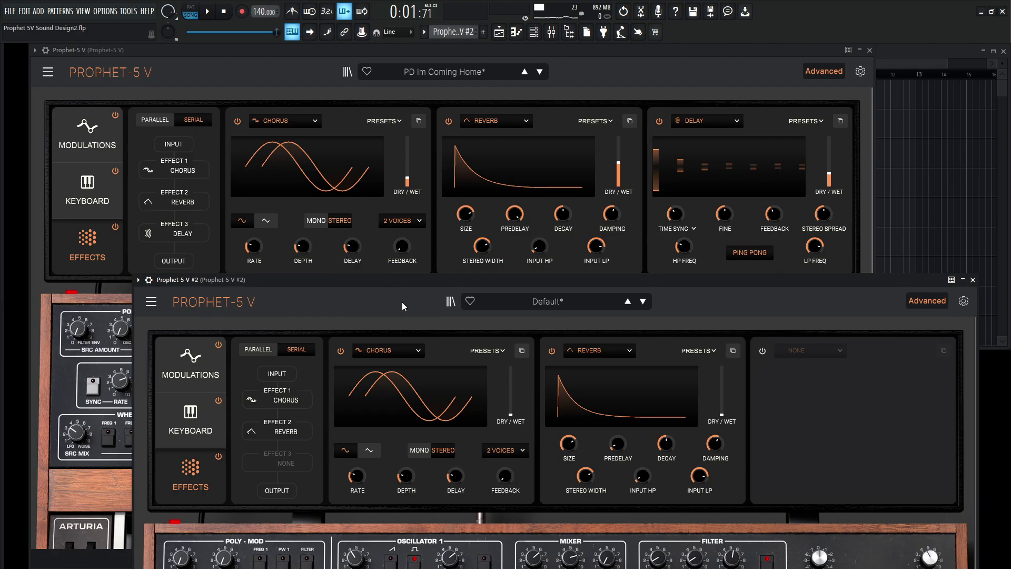
Raise the Chorus dry/wet mix in Prophet-5 V #2 to match the reference patch
drag(487, 280, 420, 191)
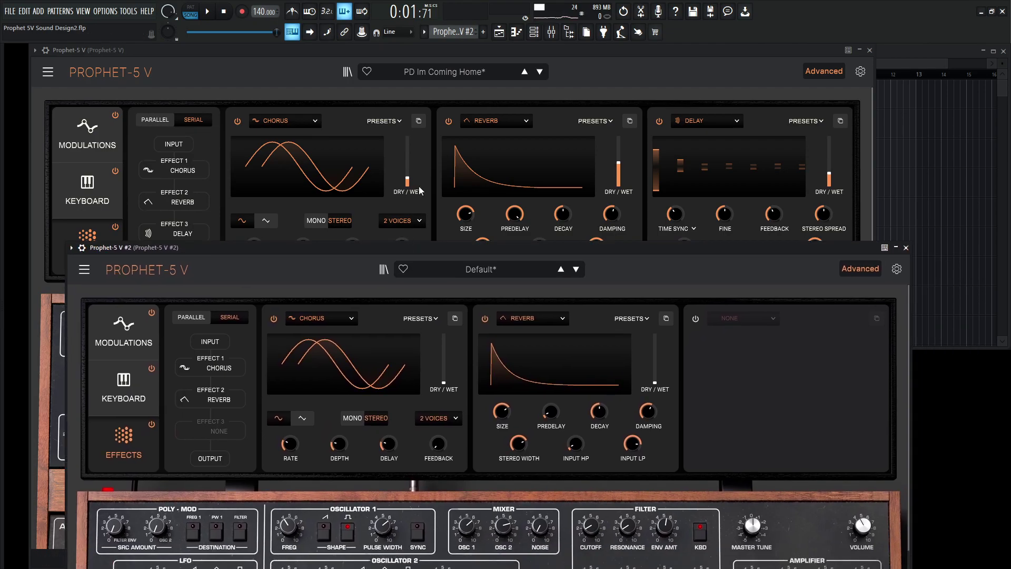
mouse_move(408, 182)
drag(443, 381, 444, 378)
Check the reference's Reverb dry/wet mix and raise the one in Prophet-5 V #2 to match
drag(580, 247, 565, 269)
click(619, 166)
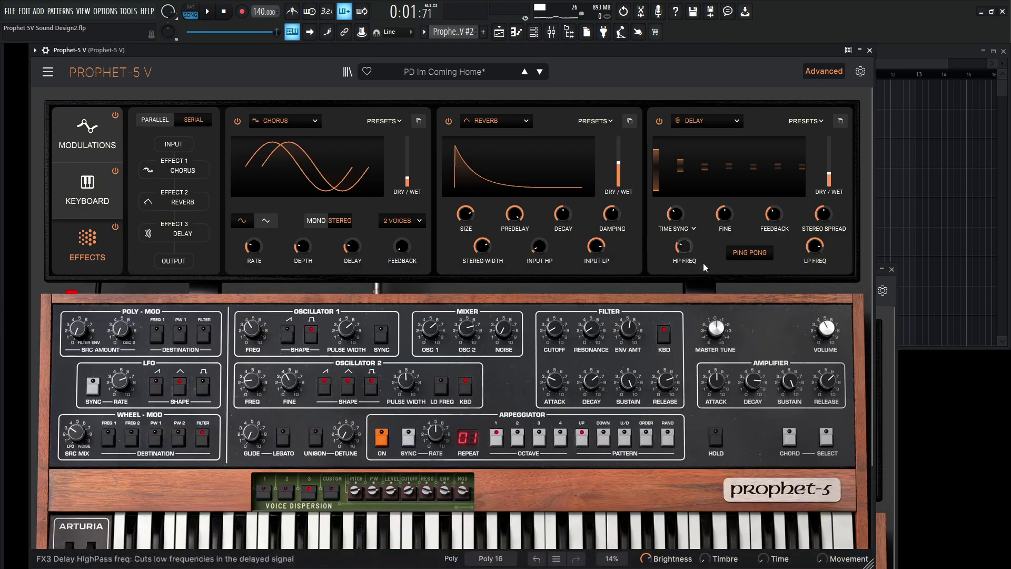
click(883, 474)
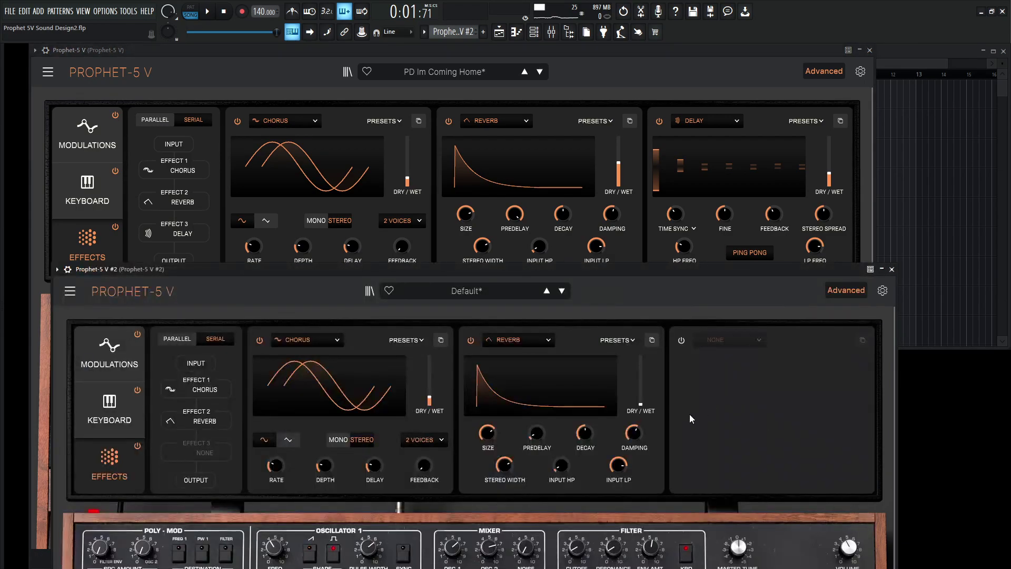
drag(641, 405, 641, 382)
Raise the Reverb predelay in Prophet-5 V #2 to 0.200 s, resetting it once to compare the sound
mouse_move(536, 435)
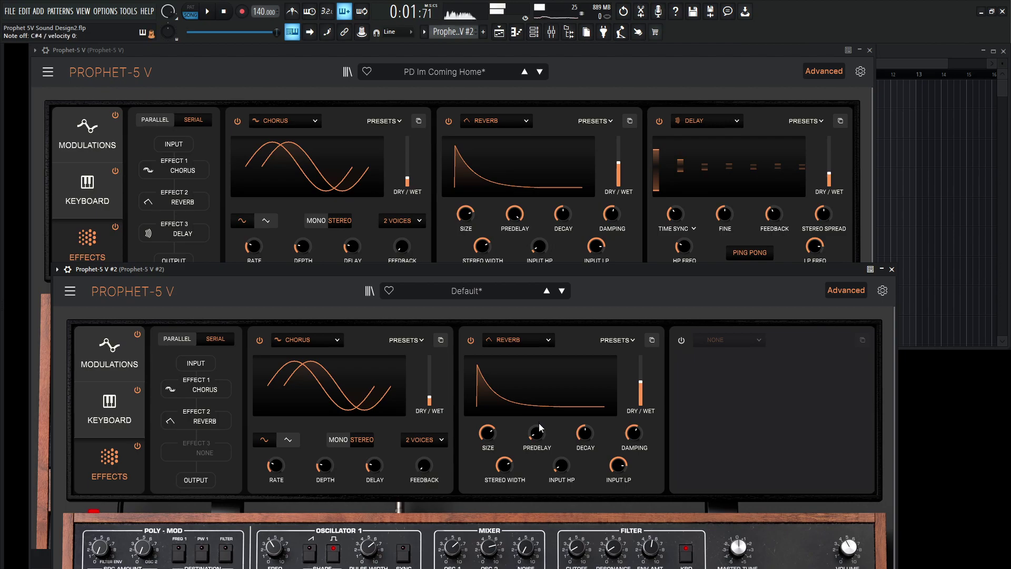
drag(538, 428, 537, 408)
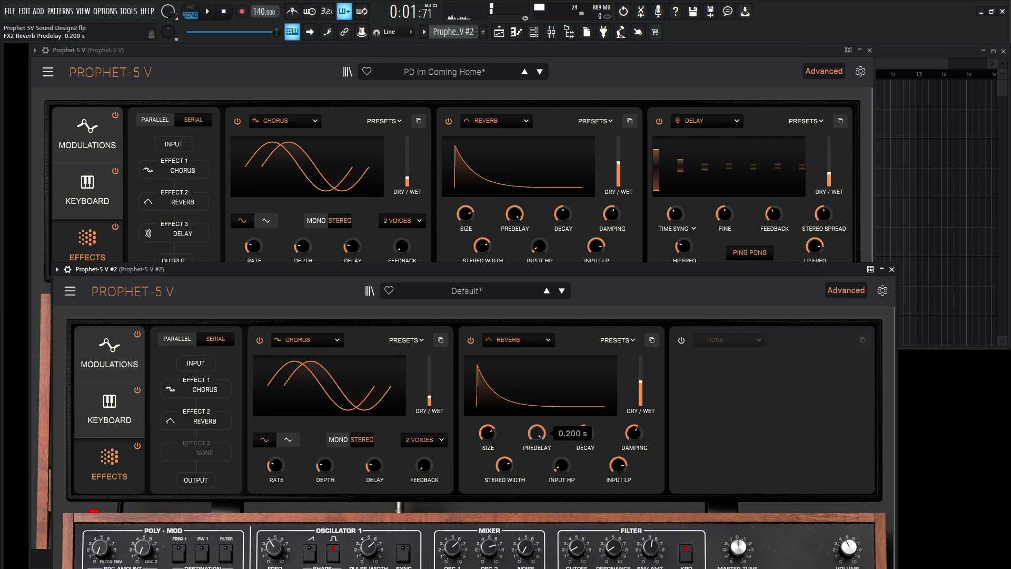
double_click(537, 435)
drag(536, 434, 534, 414)
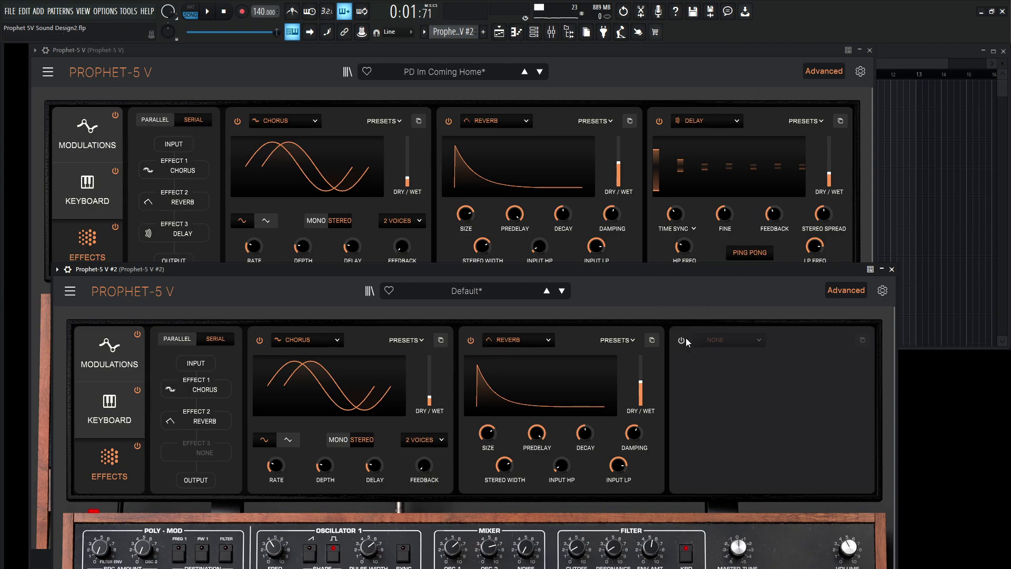
Load a Delay as effect 3 in Prophet-5 V #2 and switch its time type to Sync, as in the reference
click(720, 341)
click(636, 438)
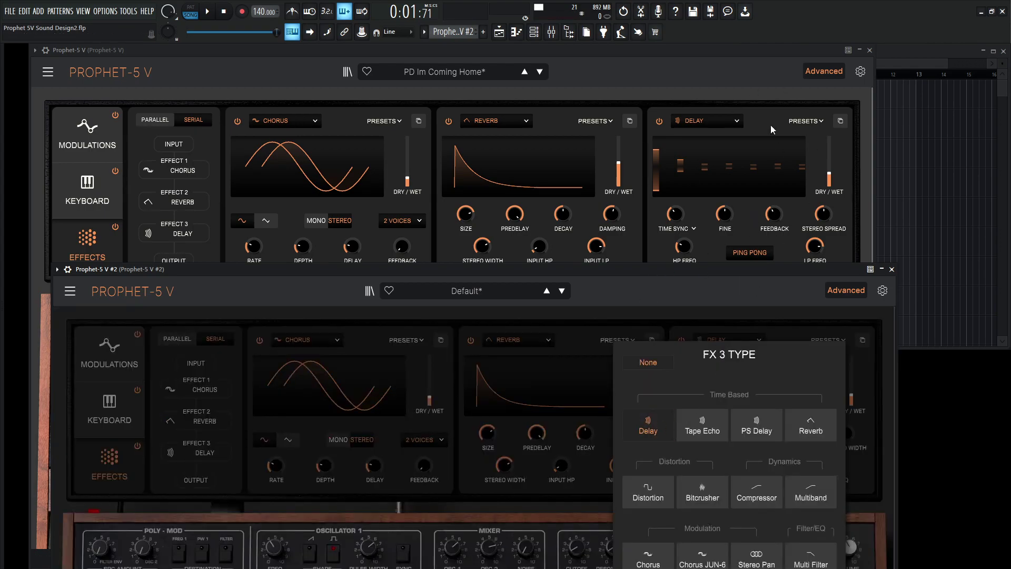
click(672, 216)
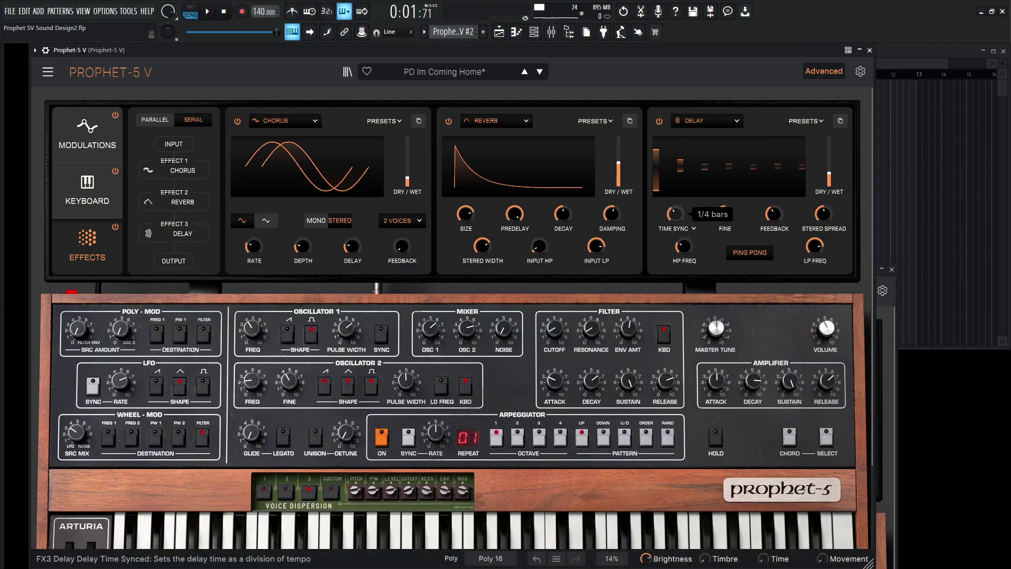
click(886, 399)
drag(698, 433, 698, 448)
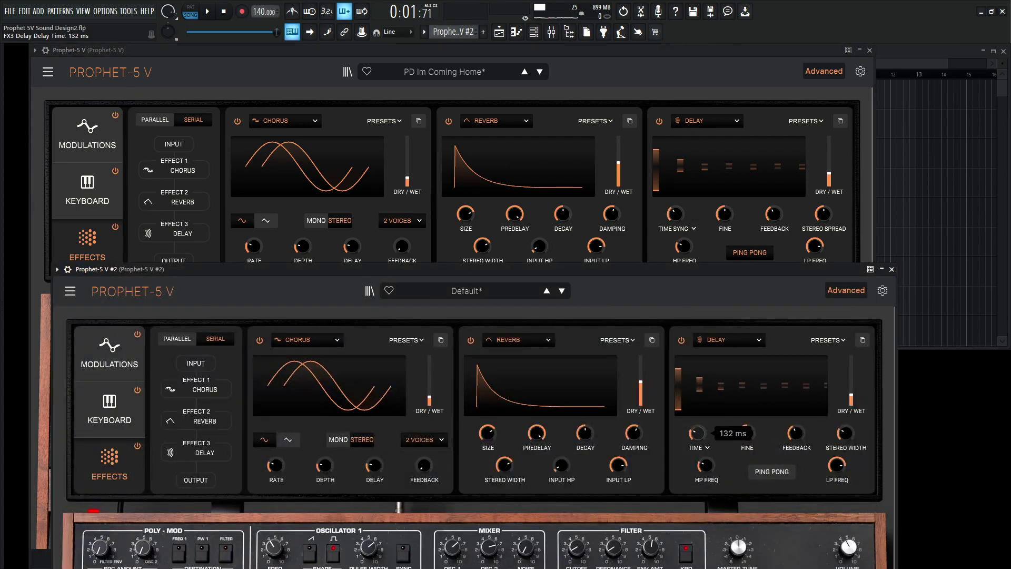
click(709, 449)
click(668, 422)
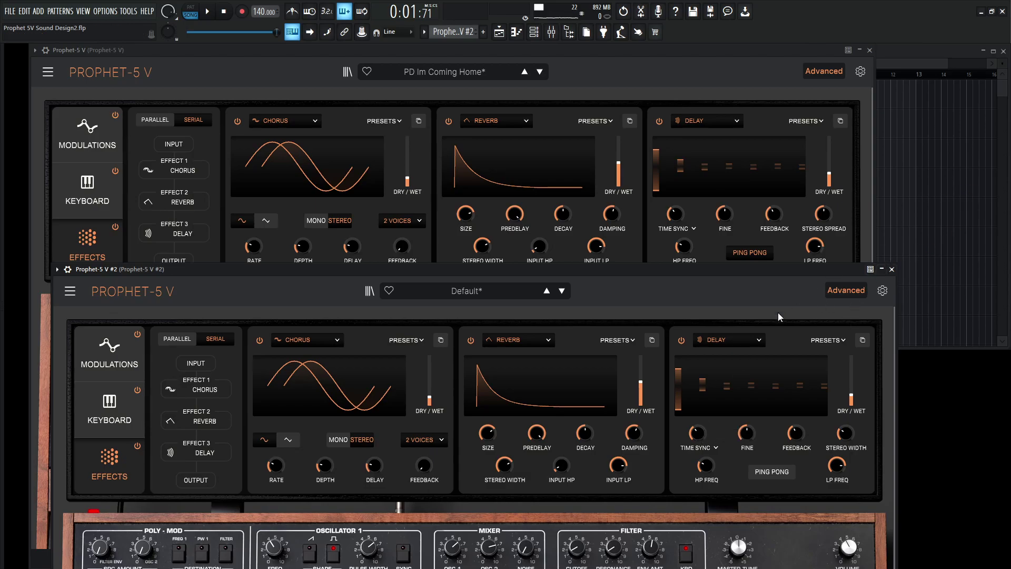
Enable Ping Pong on the Delay of Prophet-5 V #2 and set its dry/wet mix to 25.2 %, following the reference
click(776, 470)
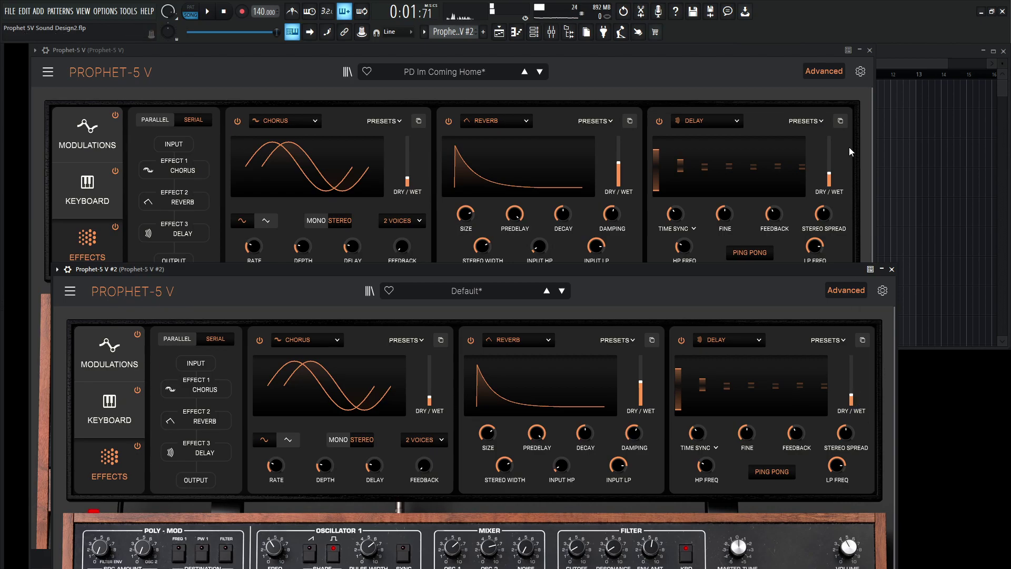
click(830, 175)
click(883, 421)
drag(856, 399, 852, 394)
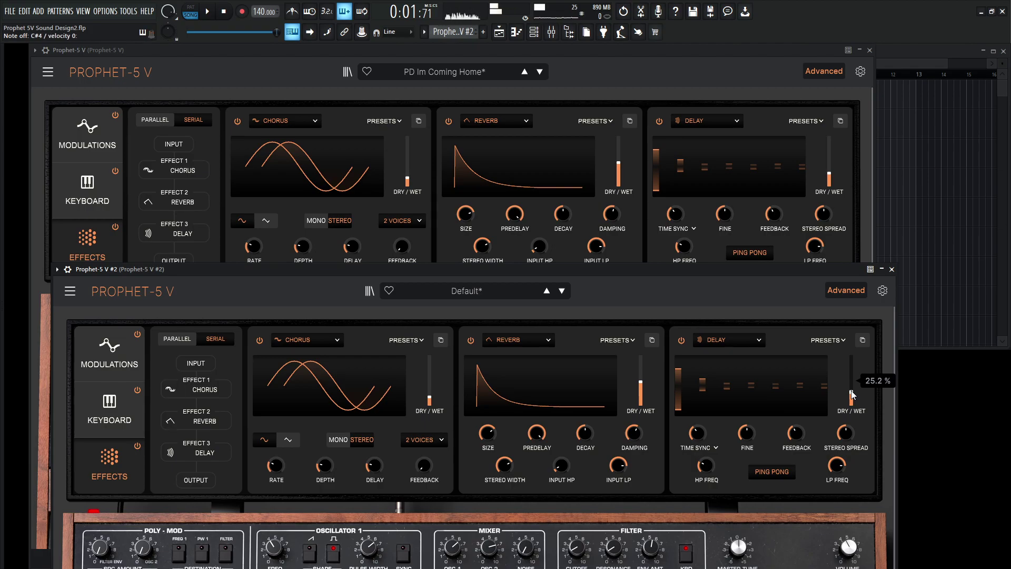
Hide the advanced panel of Prophet-5 V #2 and try out the mod wheel, leaving it at 0.020
click(843, 290)
drag(822, 250, 852, 142)
scroll(184, 395, down, 3)
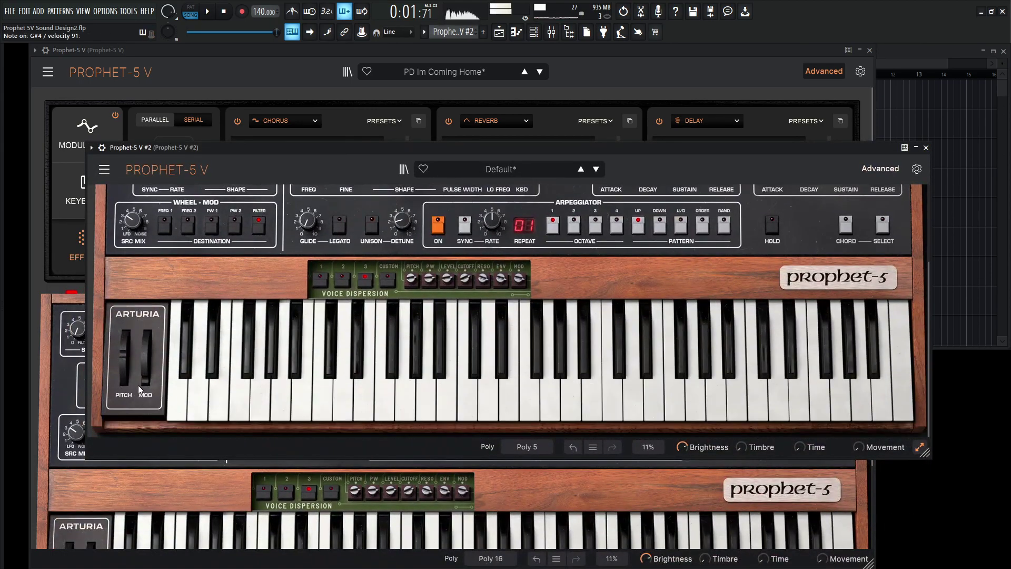
drag(146, 377, 147, 355)
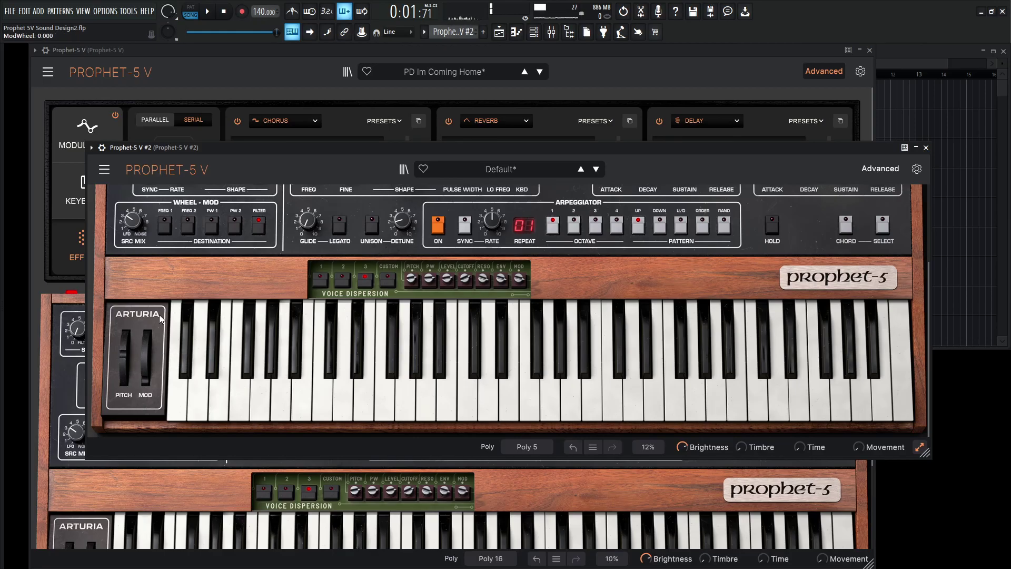
drag(148, 361, 144, 369)
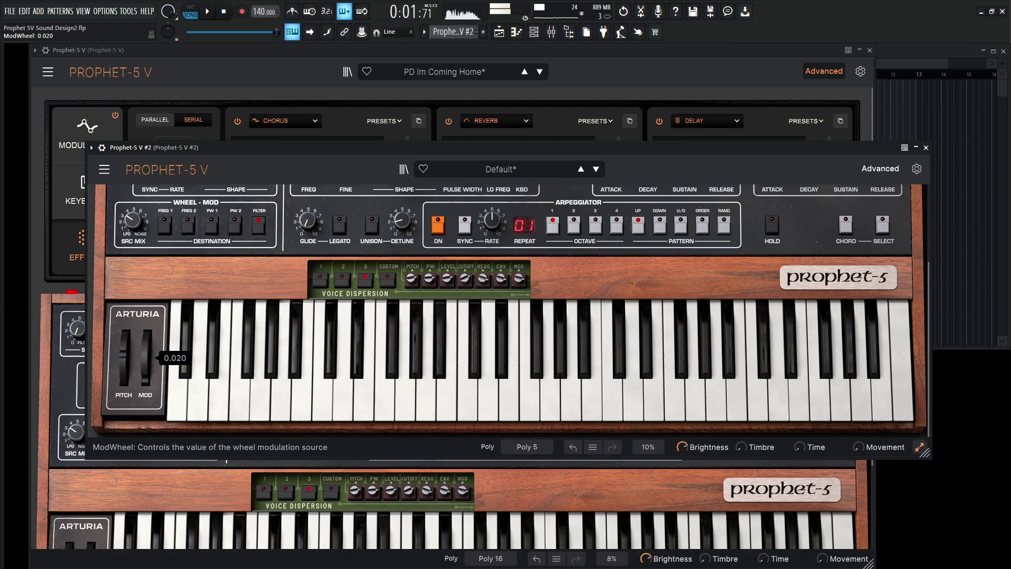
Play test notes on Prophet-5 V #2 to audition the recreated patch
key(d)
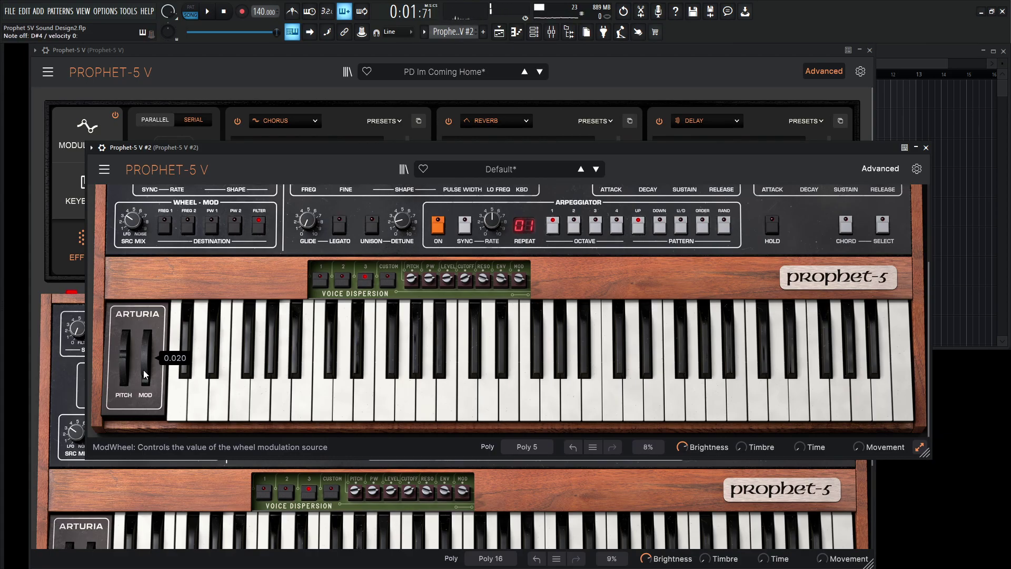
key(j)
key(3)
key(s)
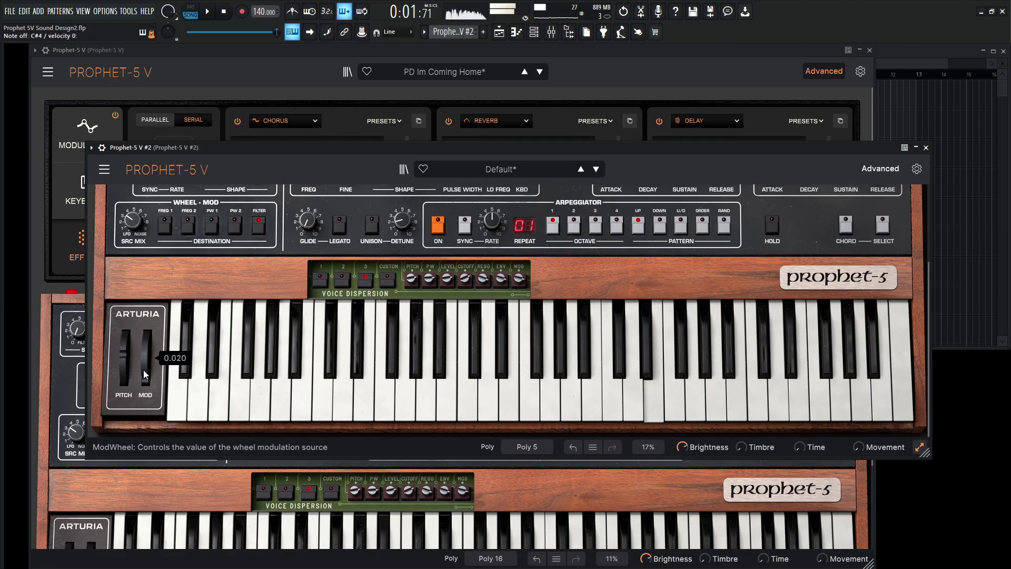
key(g)
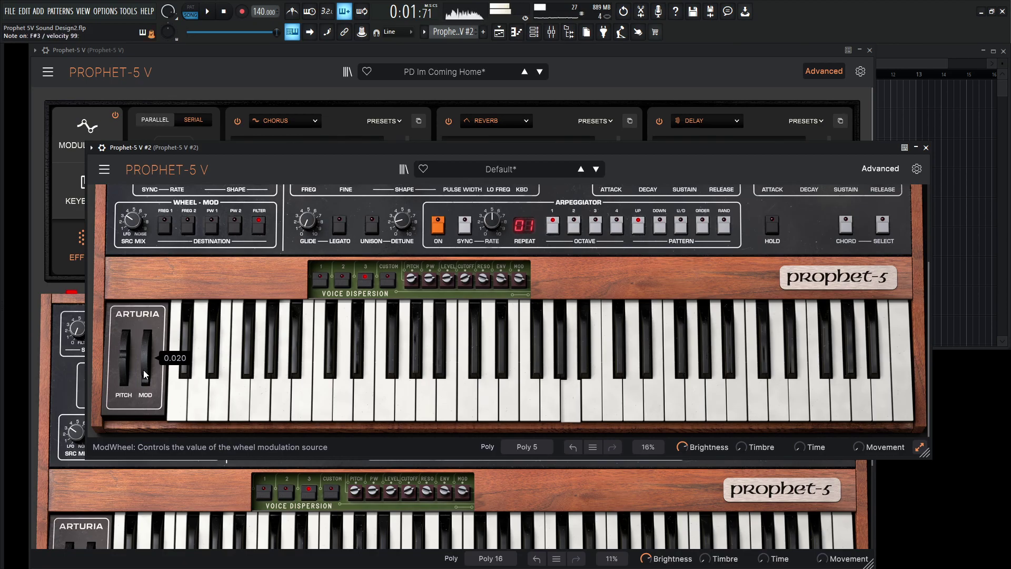
key(y)
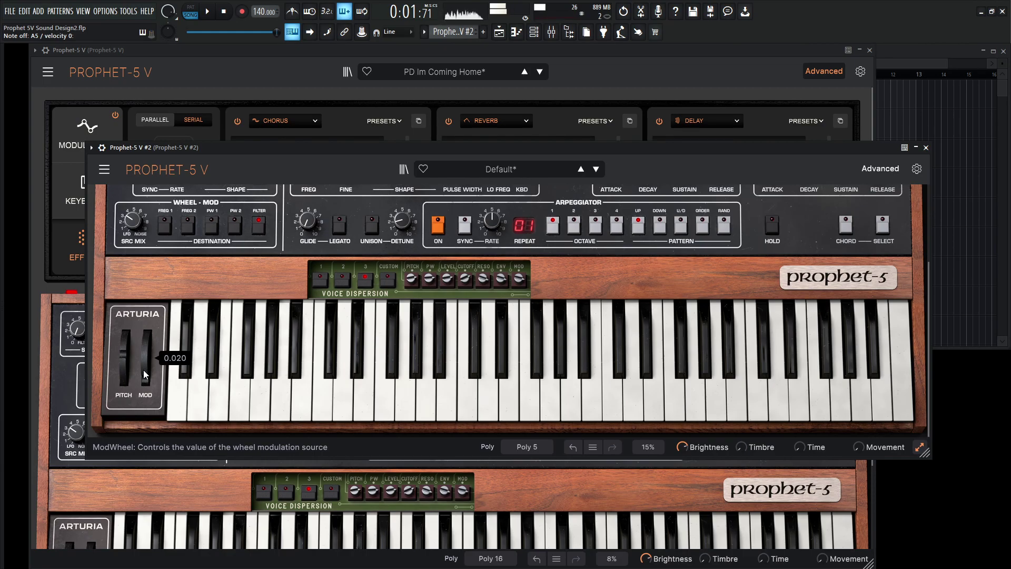
key(6)
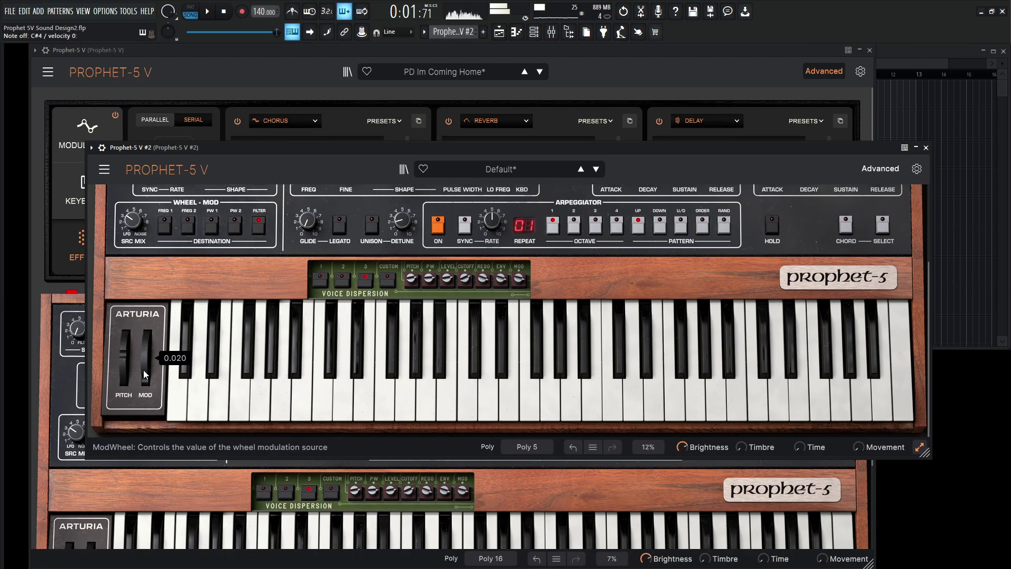
Hide the advanced panel of the PD Im Coming Home instance and set its mod wheel to 0.020, matching Prophet-5 V #2
click(601, 49)
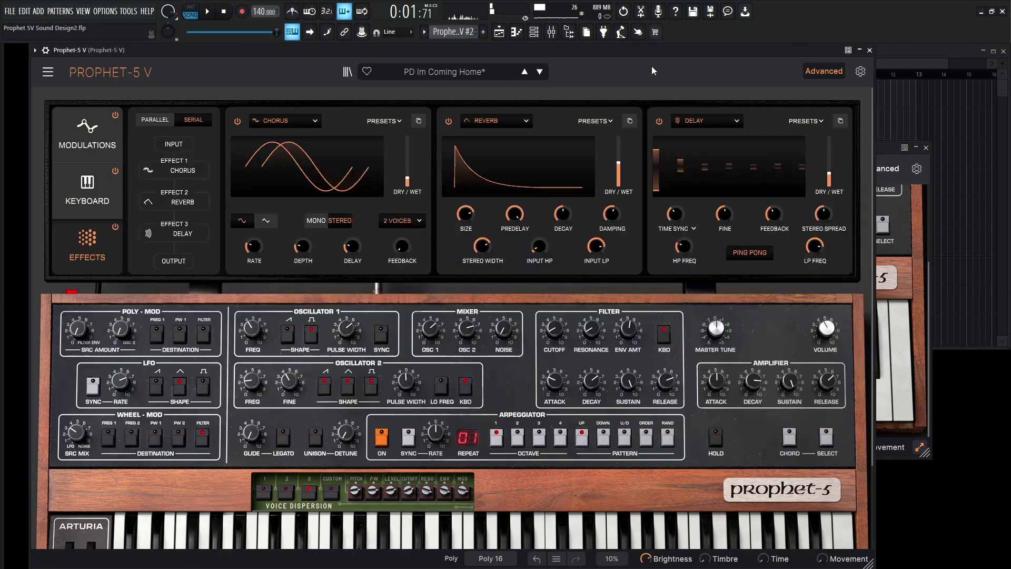
click(818, 72)
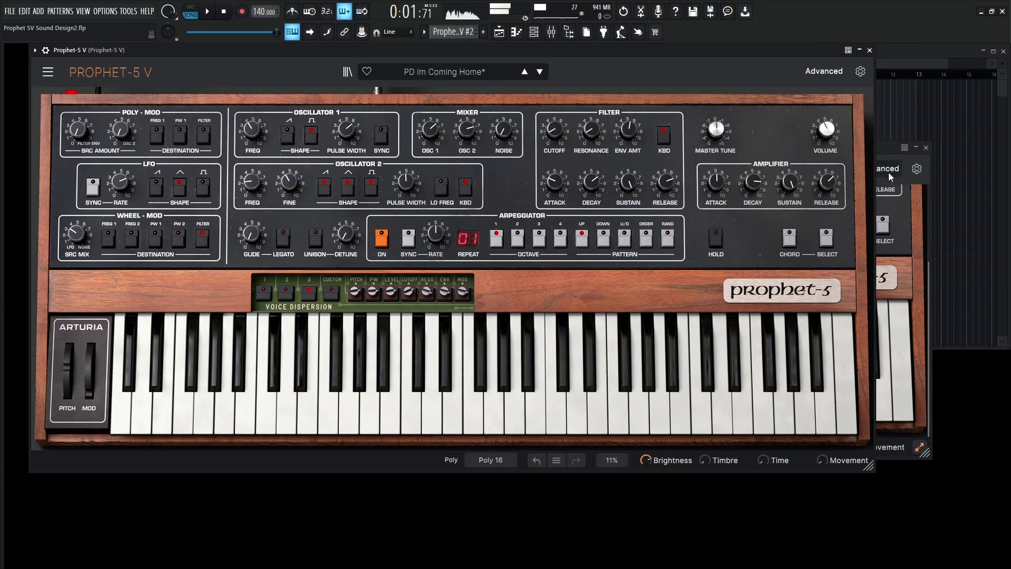
click(921, 275)
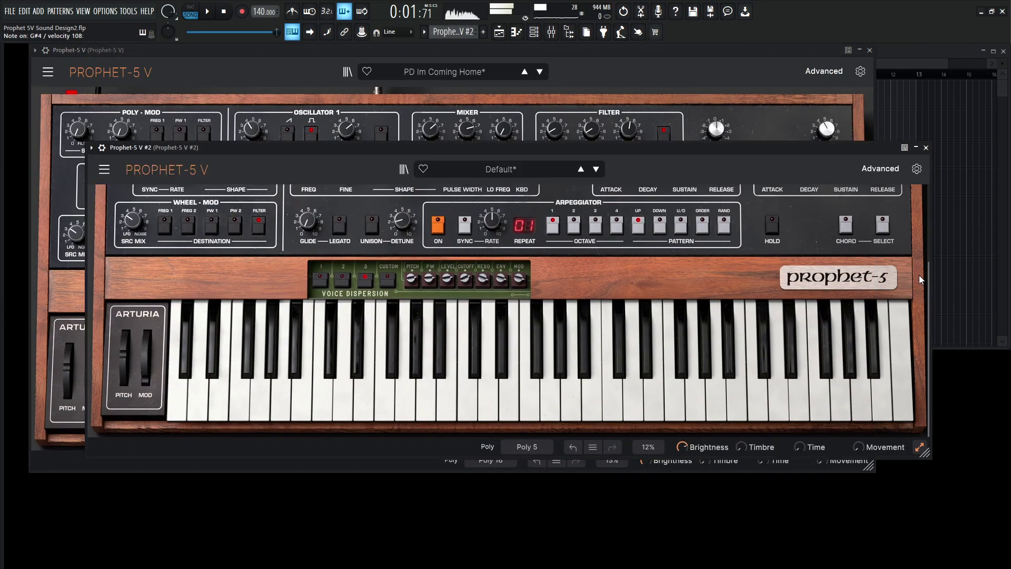
click(739, 47)
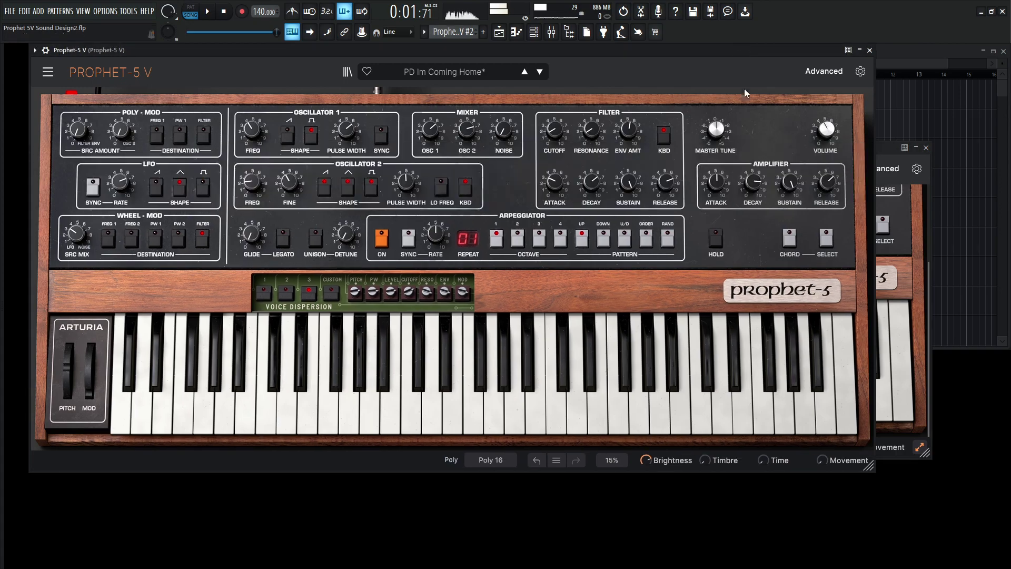
drag(89, 383, 89, 382)
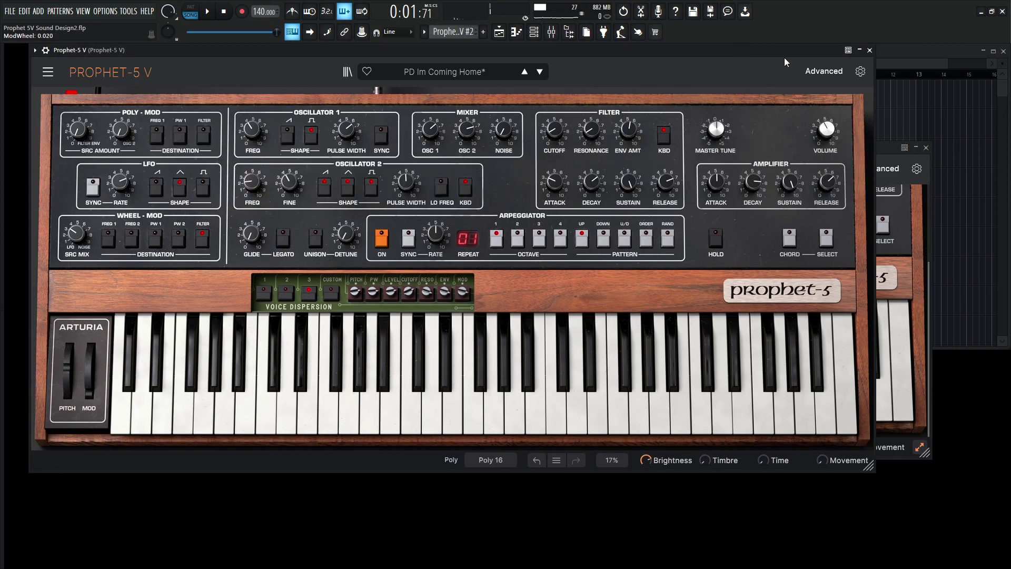
Alternate between Prophet-5 V #2 and the PD Im Coming Home instance to compare how the two patches sound
click(922, 263)
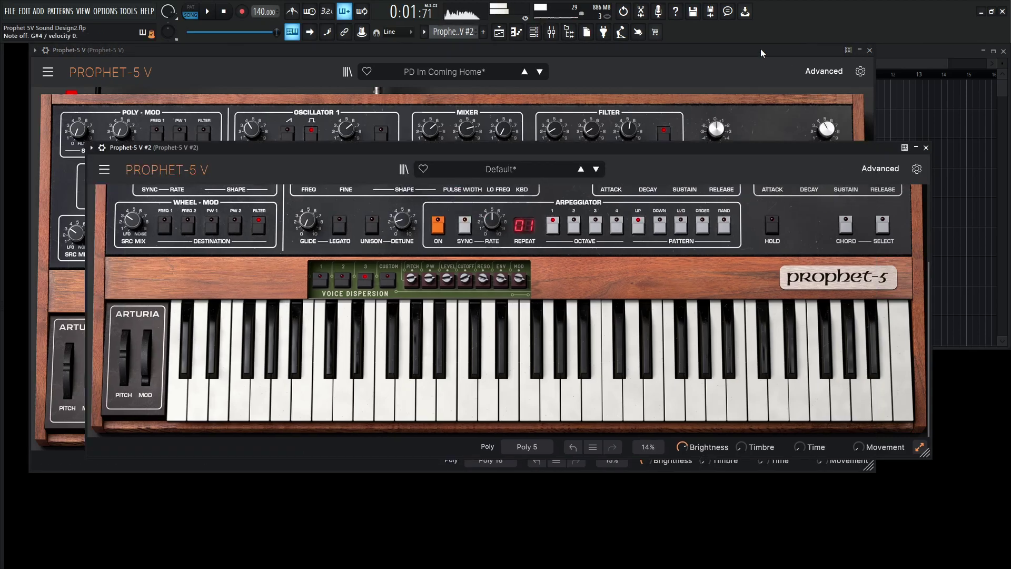
click(760, 49)
click(918, 257)
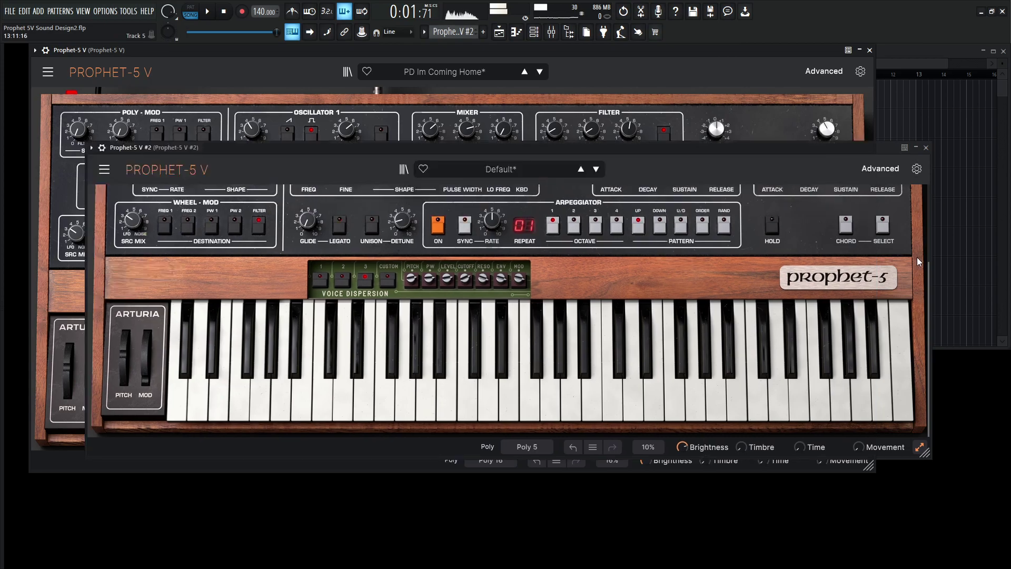
click(780, 48)
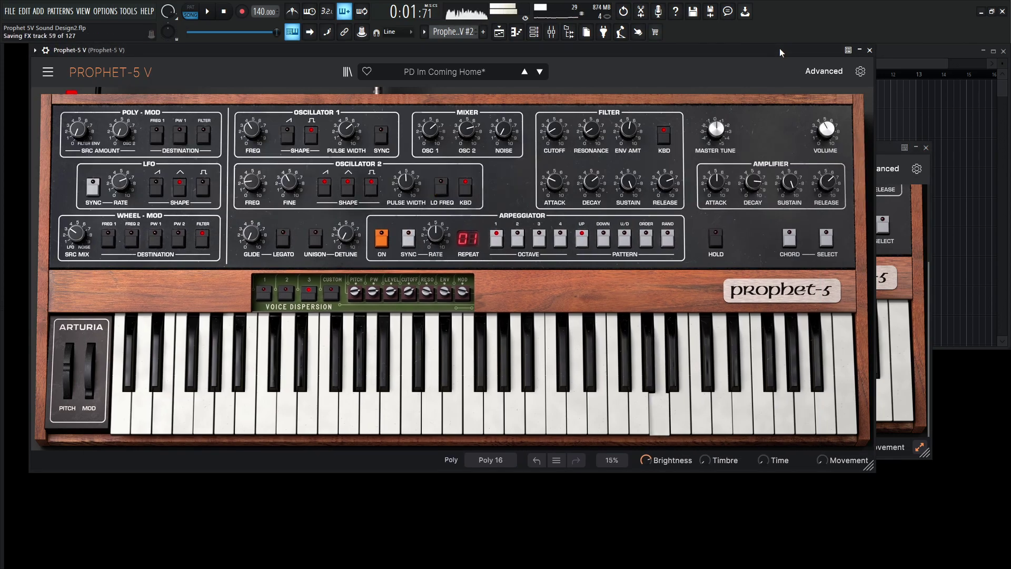
click(918, 283)
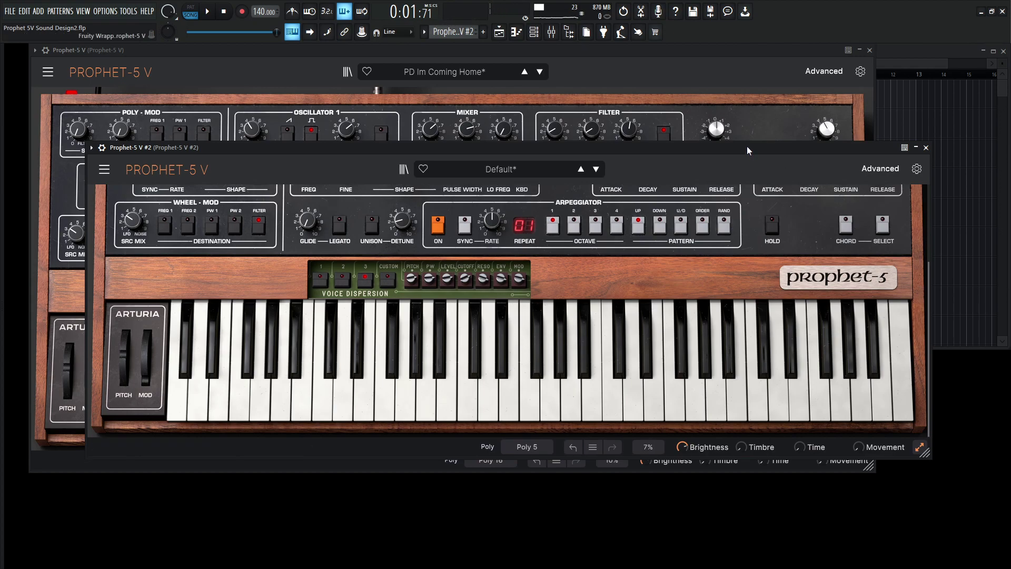
Review the finished panel settings of Prophet-5 V #2, up to its Poly-Mod, oscillator, mixer and filter sections
drag(747, 146, 746, 152)
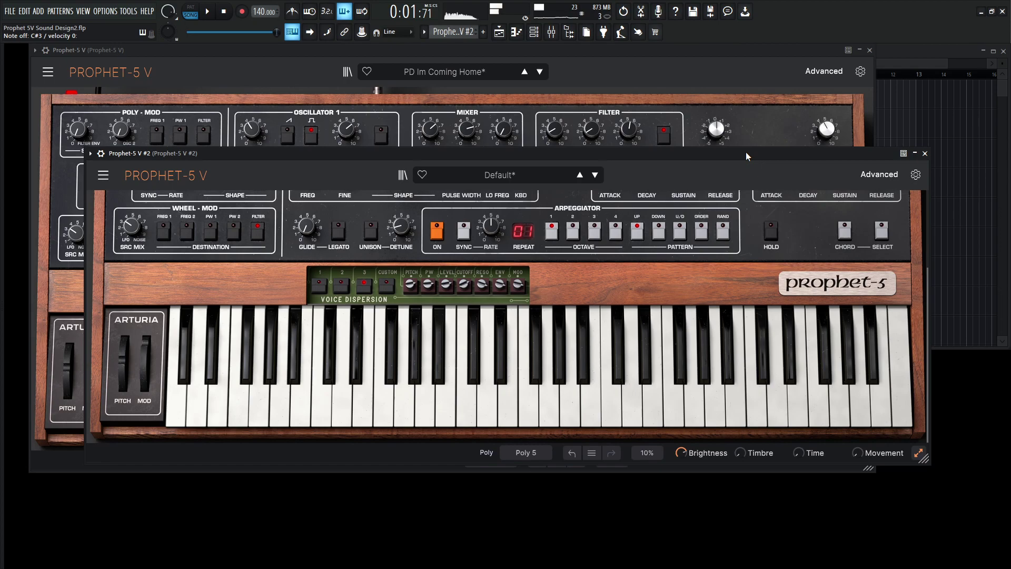
scroll(257, 285, up, 1)
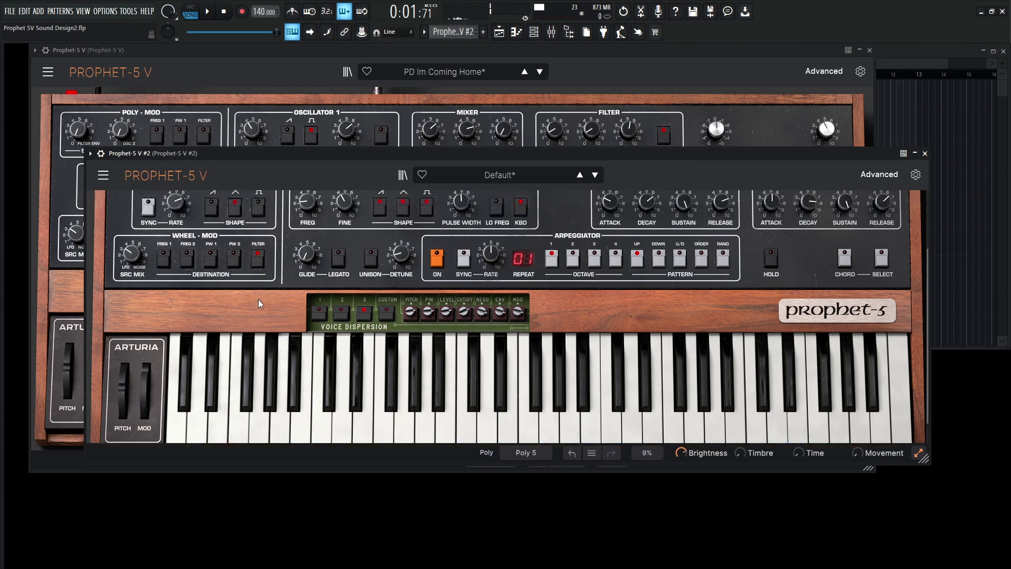
scroll(259, 300, up, 1)
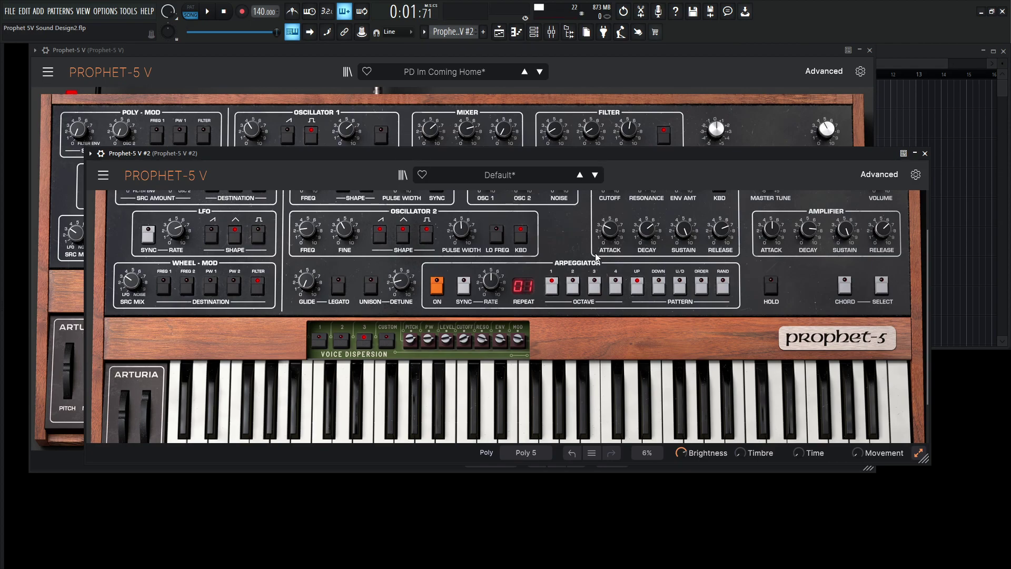
scroll(741, 321, up, 2)
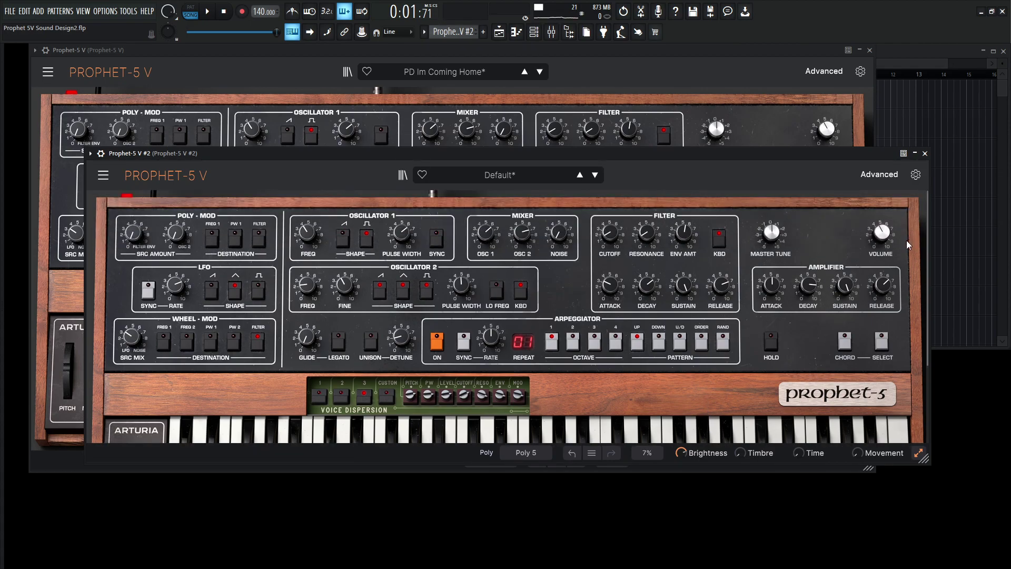